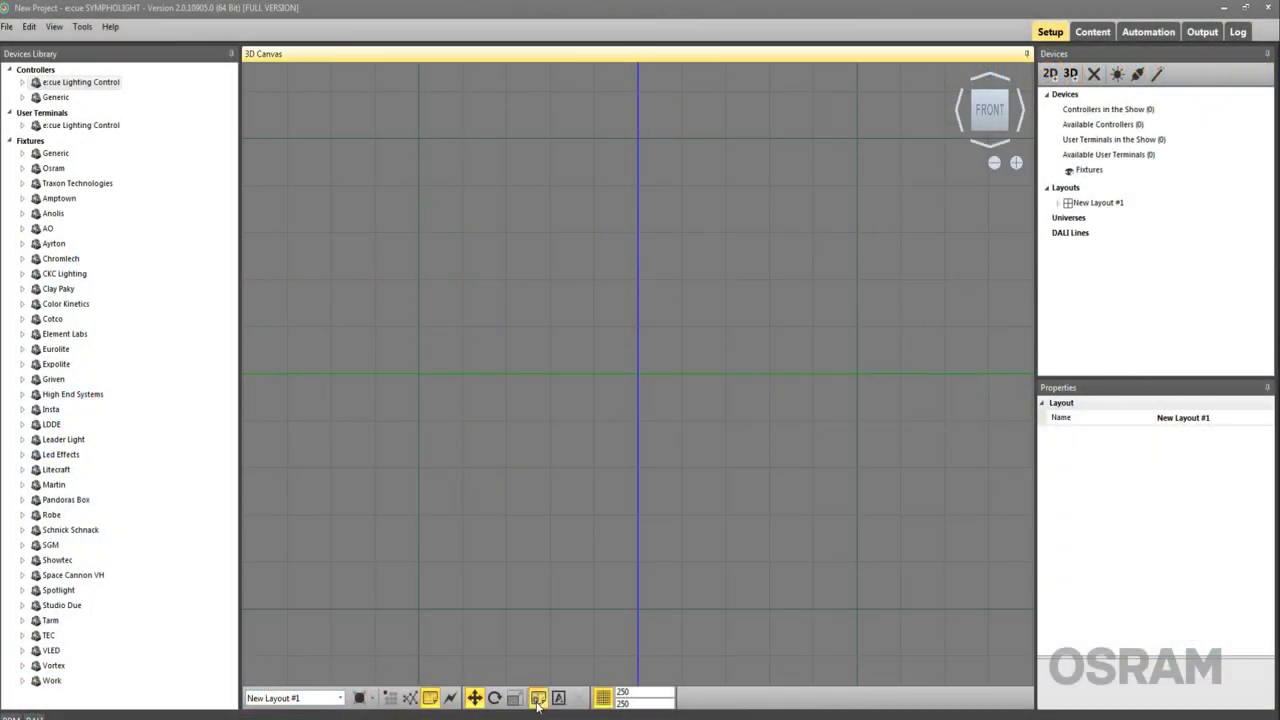
Step: Load SYMPHOLIGHT_background_2.png as the background and scale it proportionally to 27400 × 26110
{"action": "left_click", "coordinate": [246, 208]}
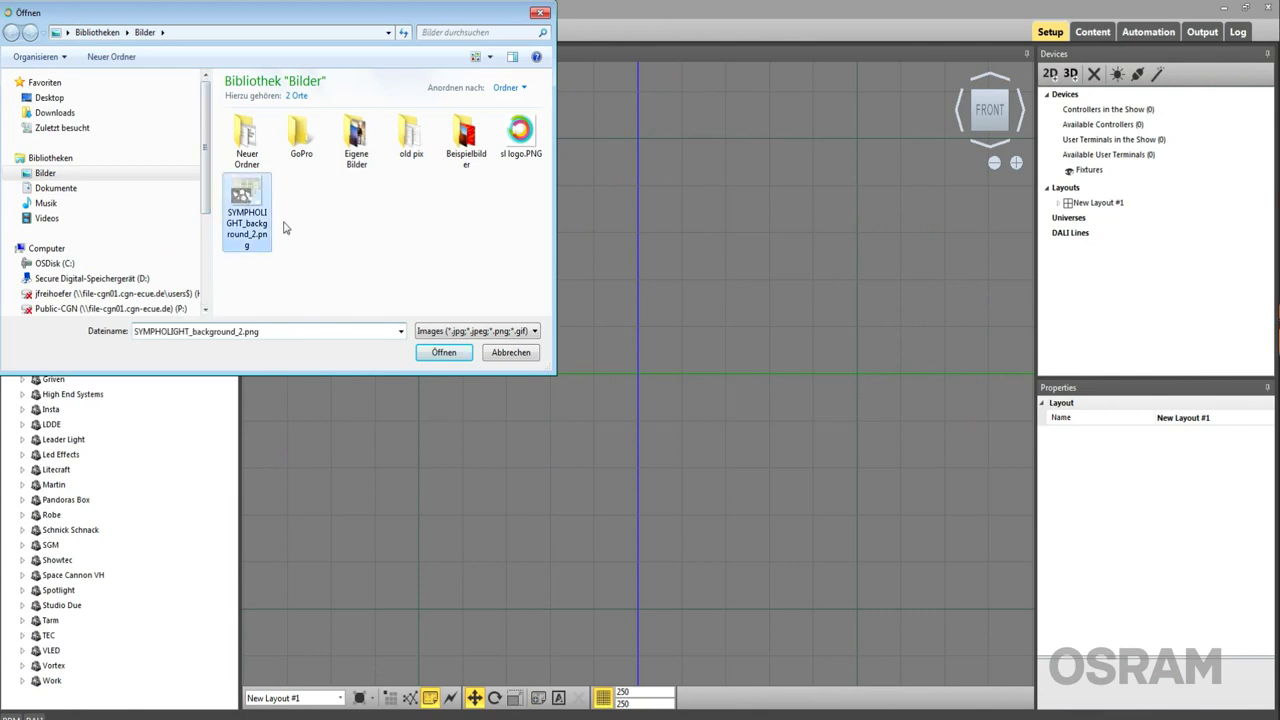
{"action": "left_click", "coordinate": [430, 356]}
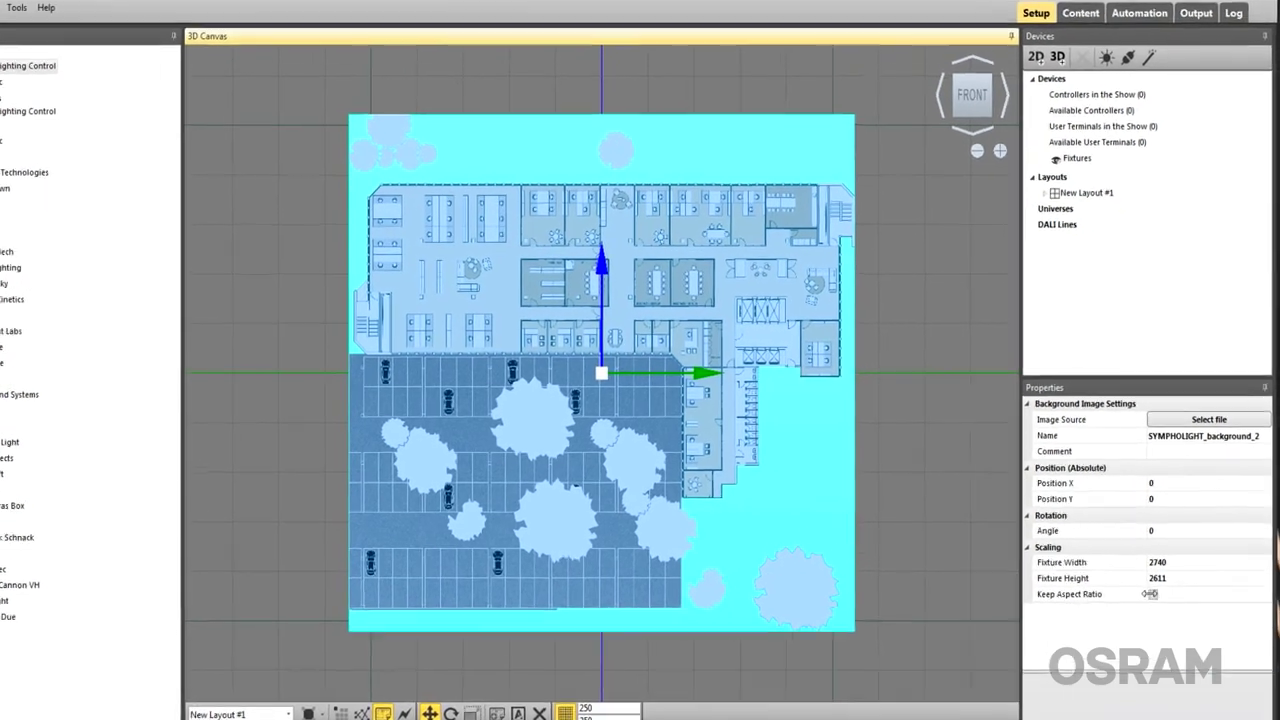
{"action": "left_click", "coordinate": [1162, 586]}
{"action": "left_click", "coordinate": [1136, 607]}
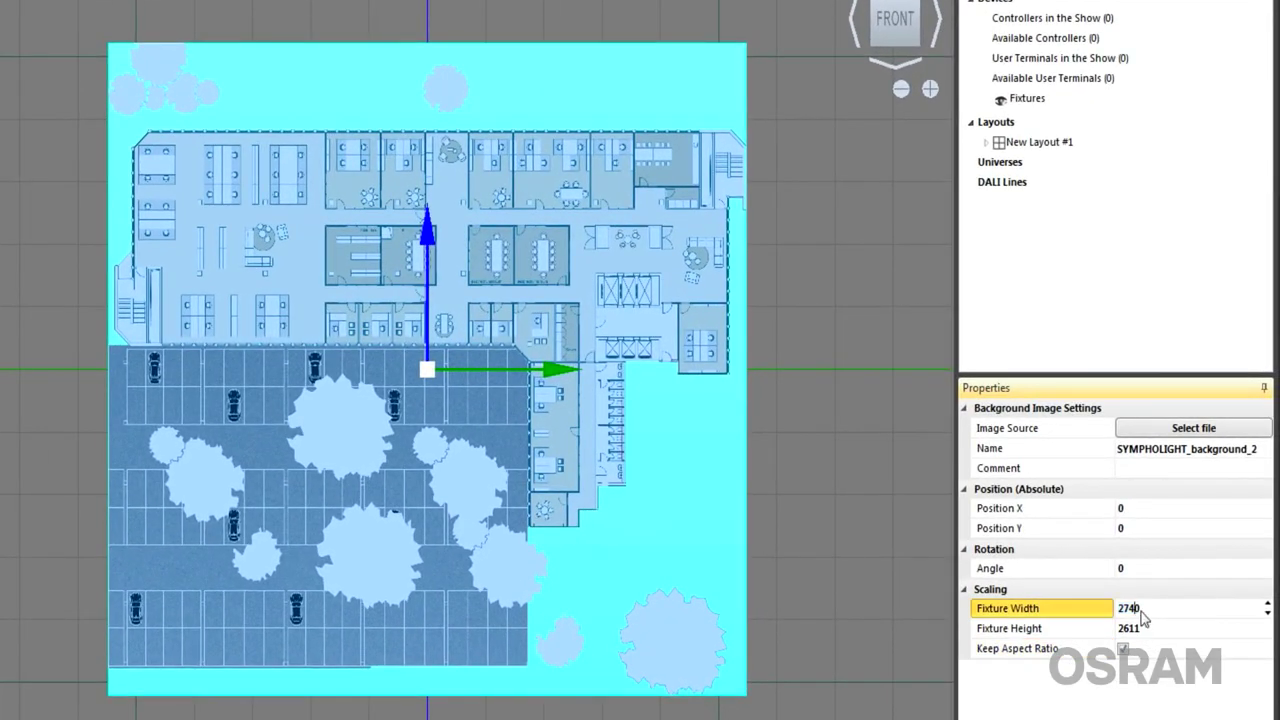
{"action": "key", "text": "Return"}
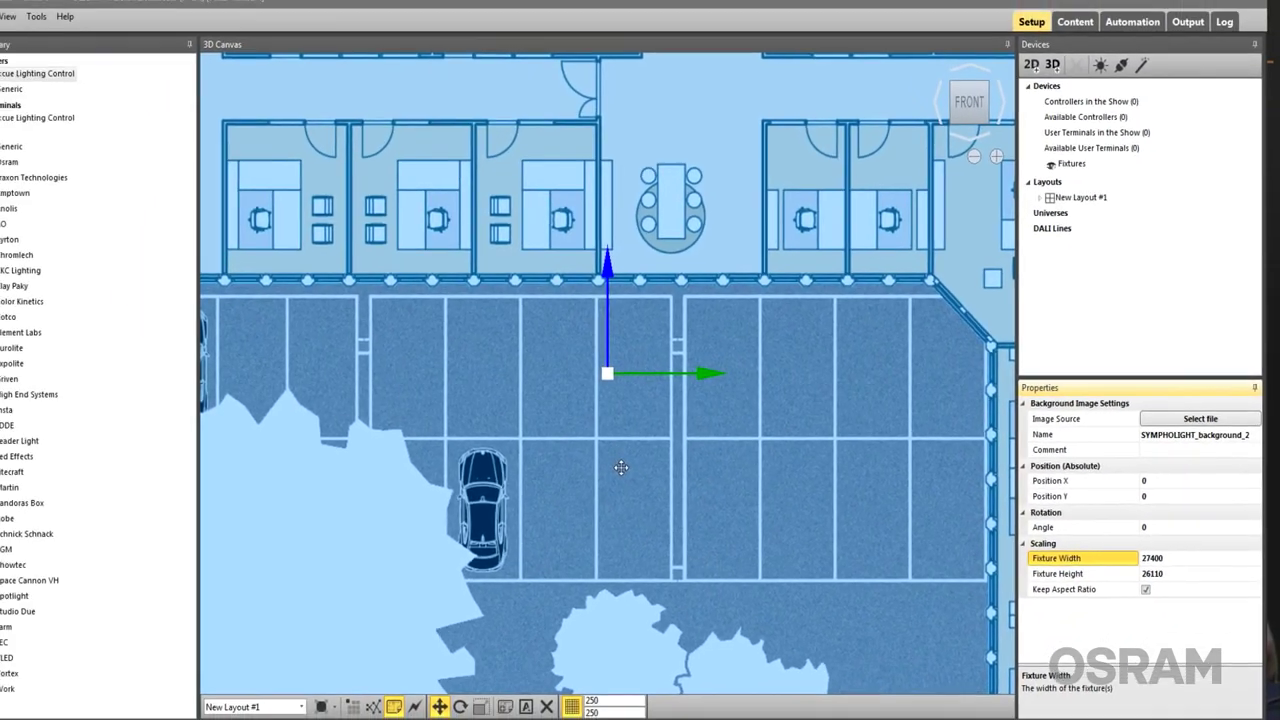
{"action": "scroll", "coordinate": [527, 481], "scroll_direction": "down", "scroll_amount": 3}
{"action": "scroll", "coordinate": [651, 465], "scroll_direction": "down", "scroll_amount": 5}
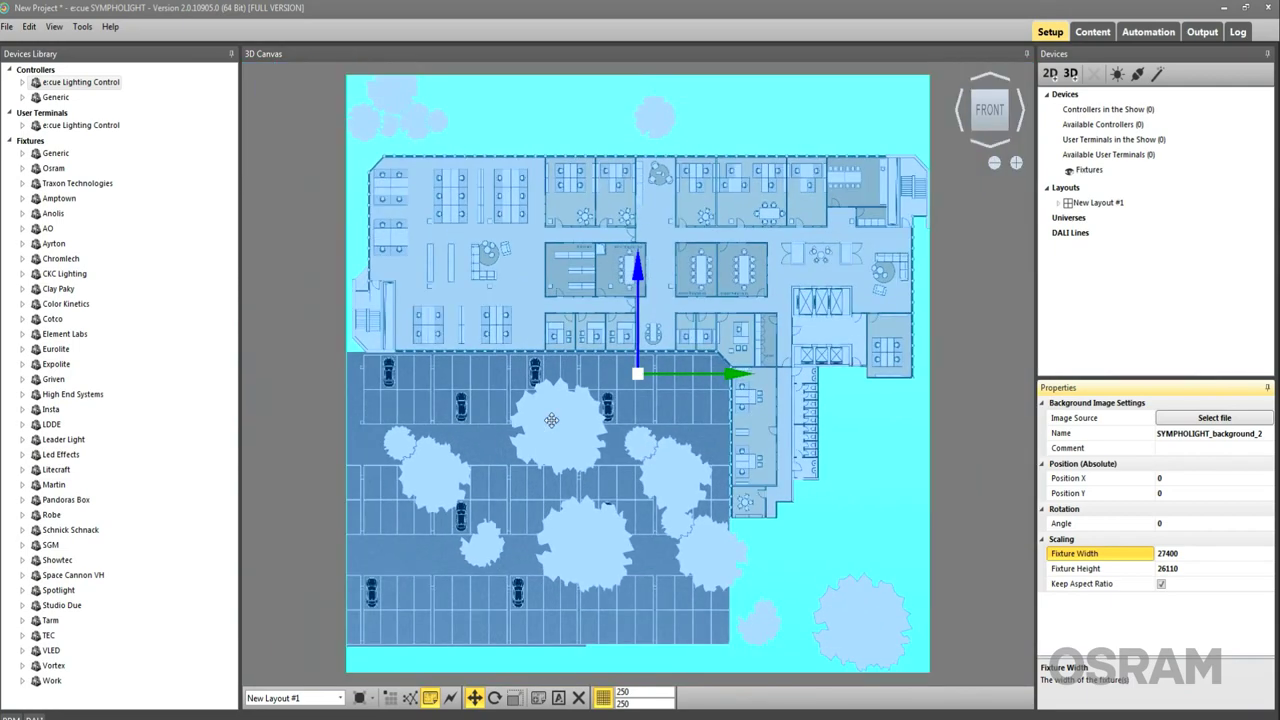
{"action": "left_click", "coordinate": [358, 318]}
{"action": "scroll", "coordinate": [358, 318], "scroll_direction": "down", "scroll_amount": 1}
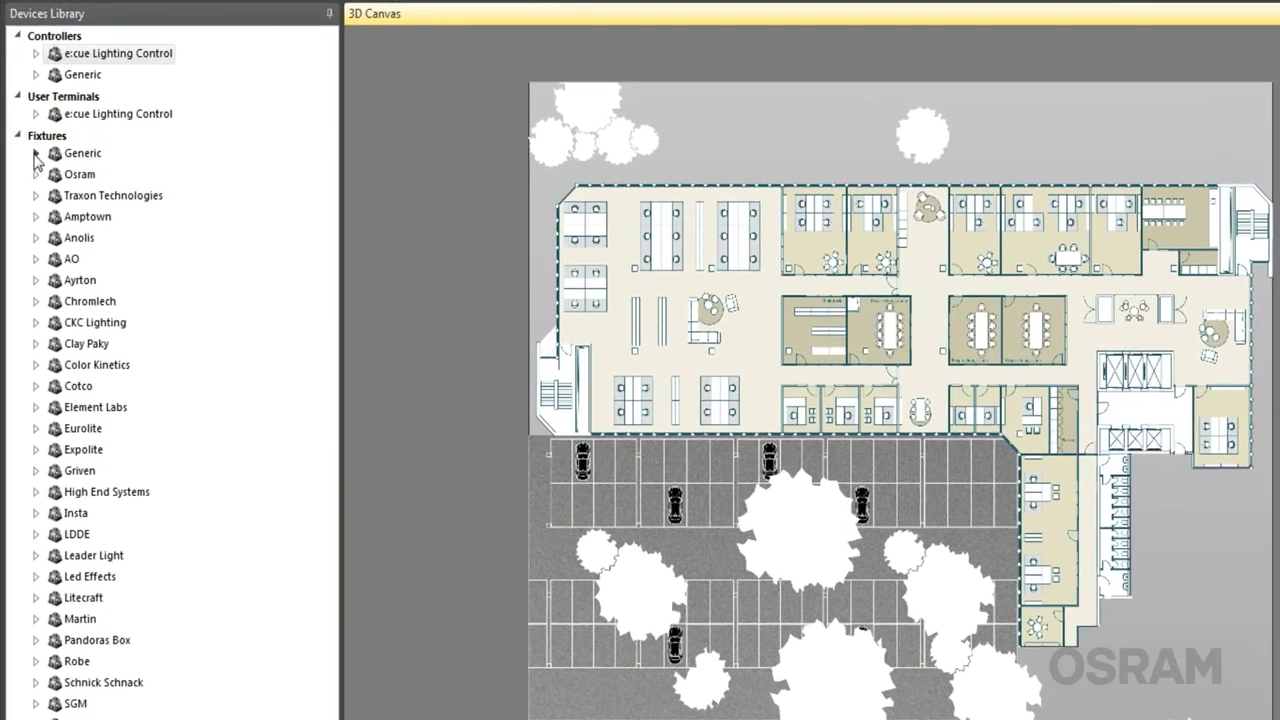
Step: Place four Generic DALI Ballast fixtures on desks in the open-plan area and upper office
{"action": "double_click", "coordinate": [52, 157]}
{"action": "left_click", "coordinate": [107, 177]}
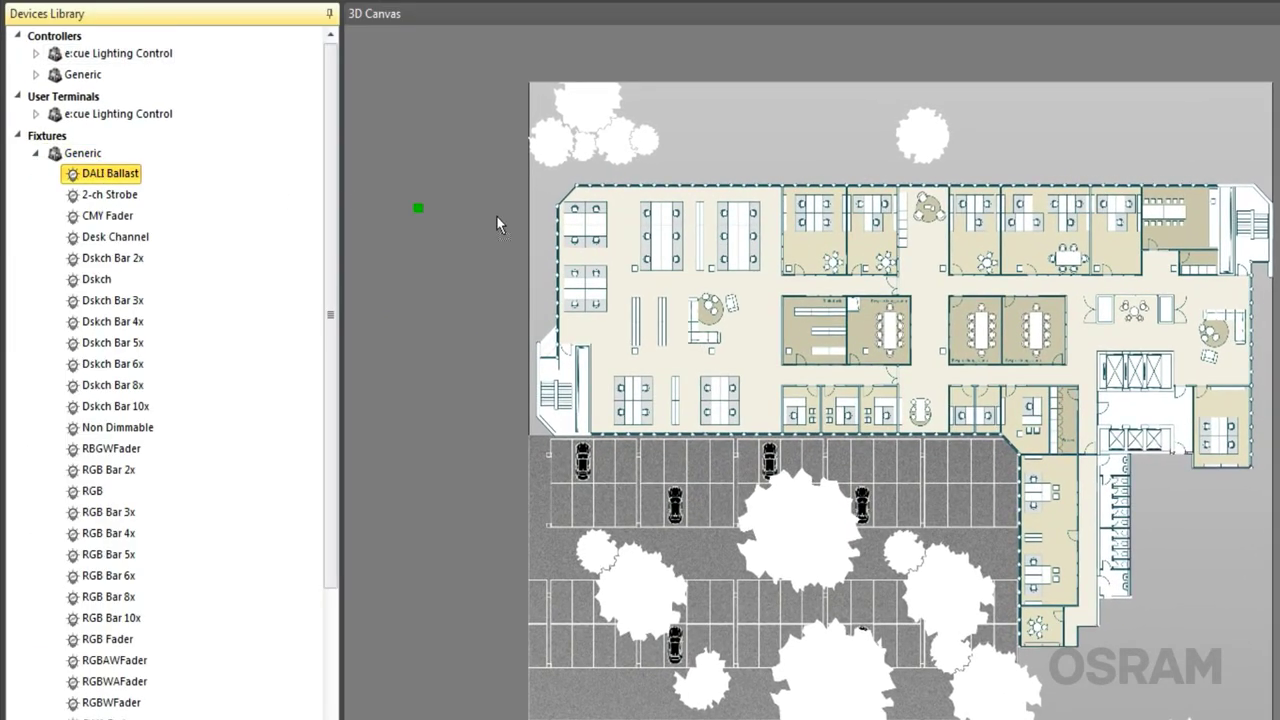
{"action": "left_click_drag", "start_coordinate": [497, 222], "coordinate": [665, 232]}
{"action": "left_click_drag", "start_coordinate": [626, 246], "coordinate": [662, 253]}
{"action": "left_click_drag", "start_coordinate": [632, 219], "coordinate": [823, 211]}
{"action": "left_click_drag", "start_coordinate": [641, 230], "coordinate": [818, 232]}
Step: Add an Osram DALI Light Sensor, DALI PIR and DALI Button to the office floor plan
{"action": "left_click", "coordinate": [39, 158]}
{"action": "left_click", "coordinate": [36, 175]}
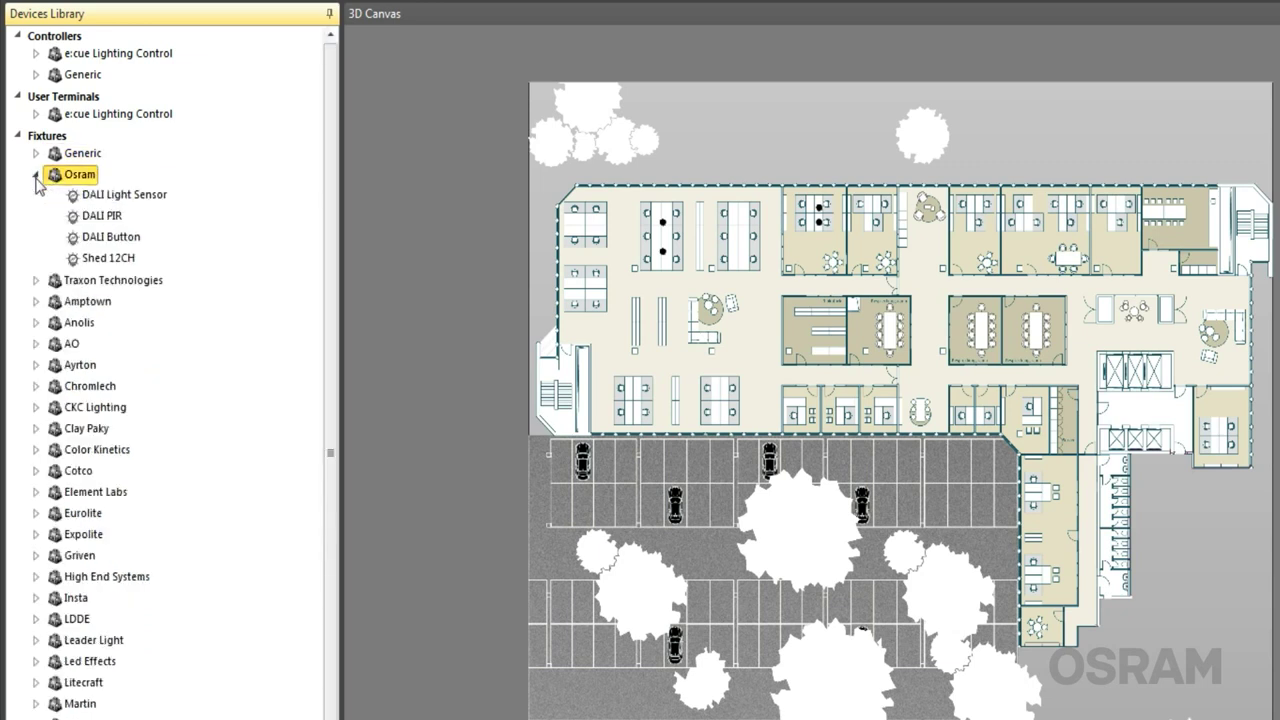
{"action": "left_click_drag", "start_coordinate": [90, 203], "coordinate": [252, 220]}
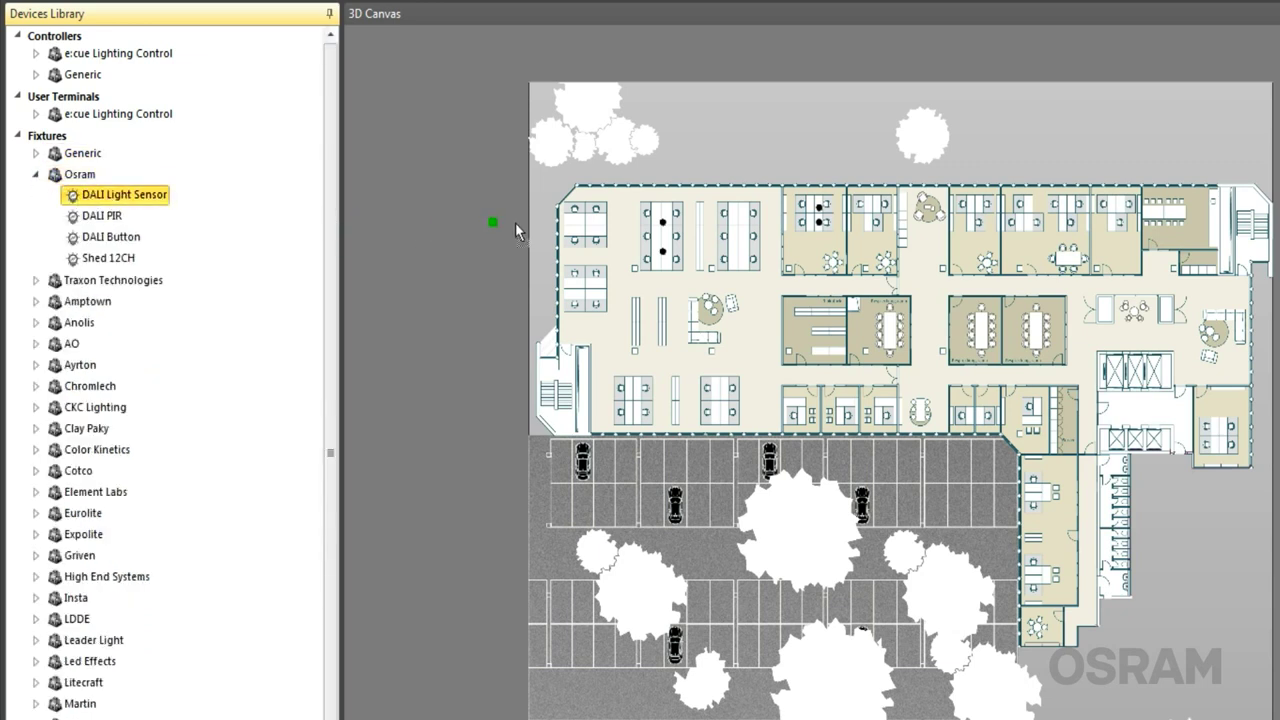
{"action": "left_click_drag", "start_coordinate": [574, 250], "coordinate": [637, 228]}
{"action": "left_click_drag", "start_coordinate": [107, 220], "coordinate": [317, 219]}
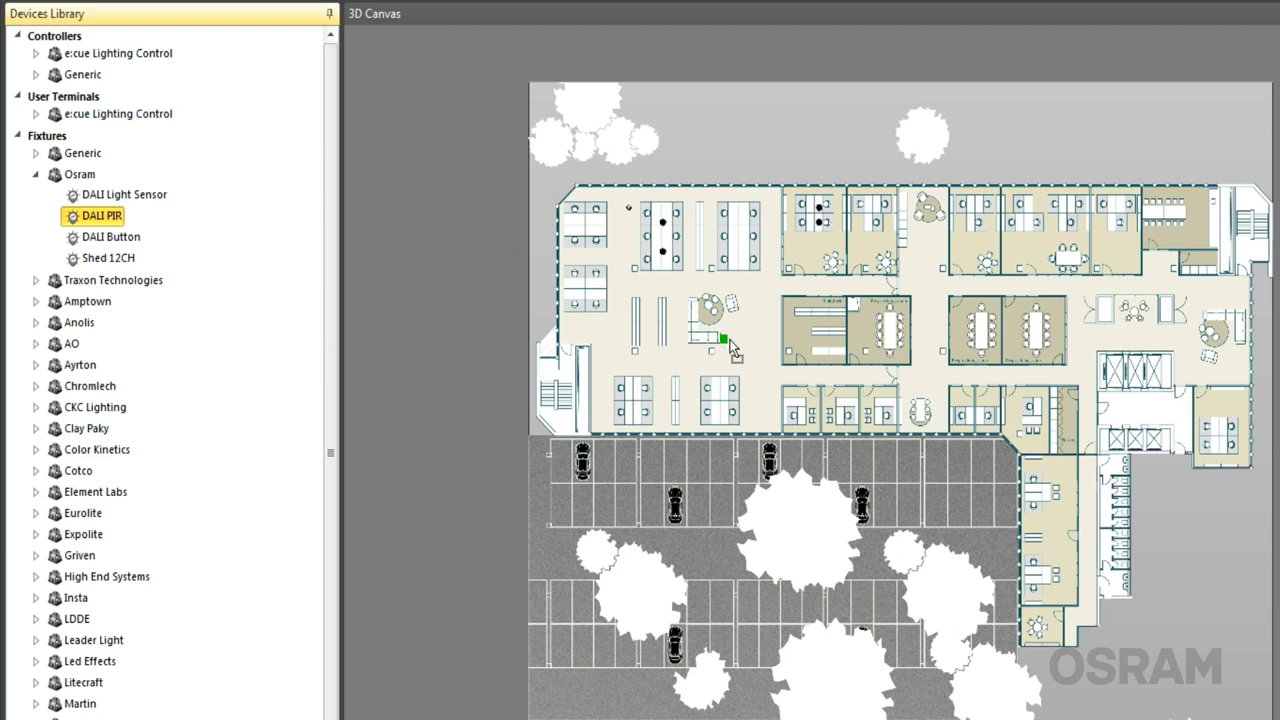
{"action": "left_click_drag", "start_coordinate": [736, 336], "coordinate": [736, 336]}
{"action": "left_click_drag", "start_coordinate": [85, 240], "coordinate": [280, 262]}
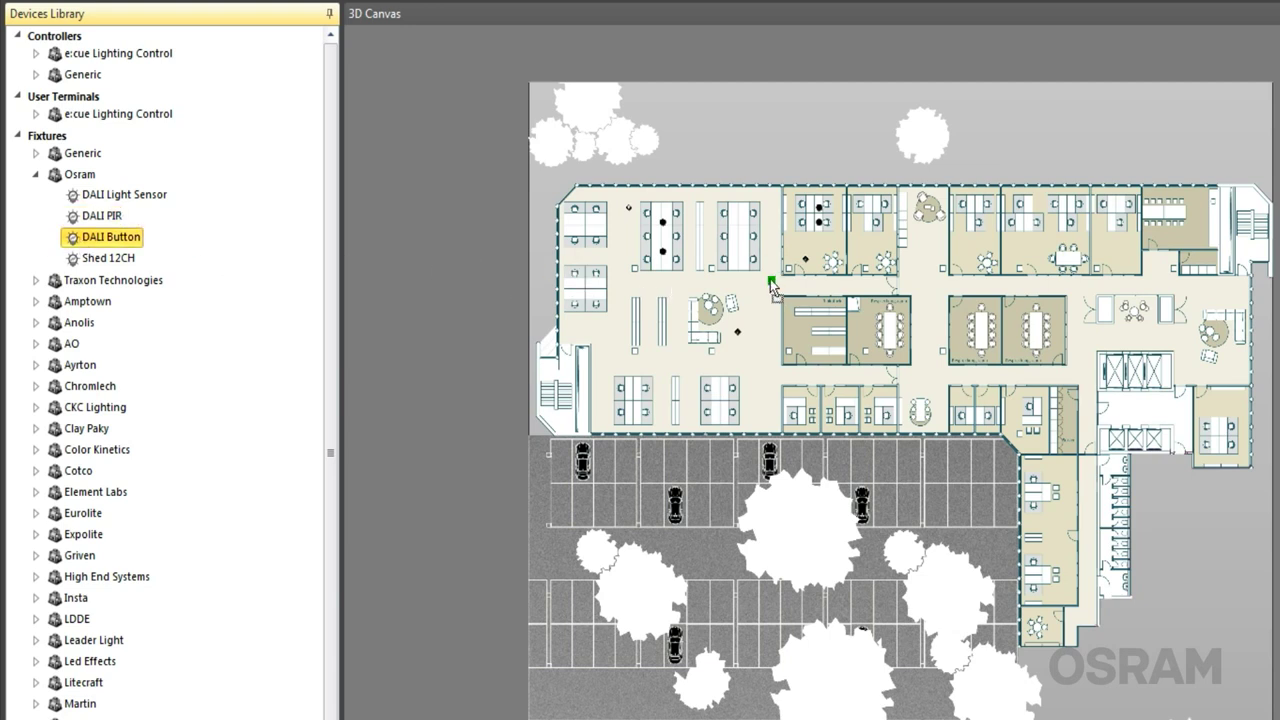
{"action": "left_click_drag", "start_coordinate": [770, 277], "coordinate": [770, 277]}
{"action": "left_click", "coordinate": [36, 176]}
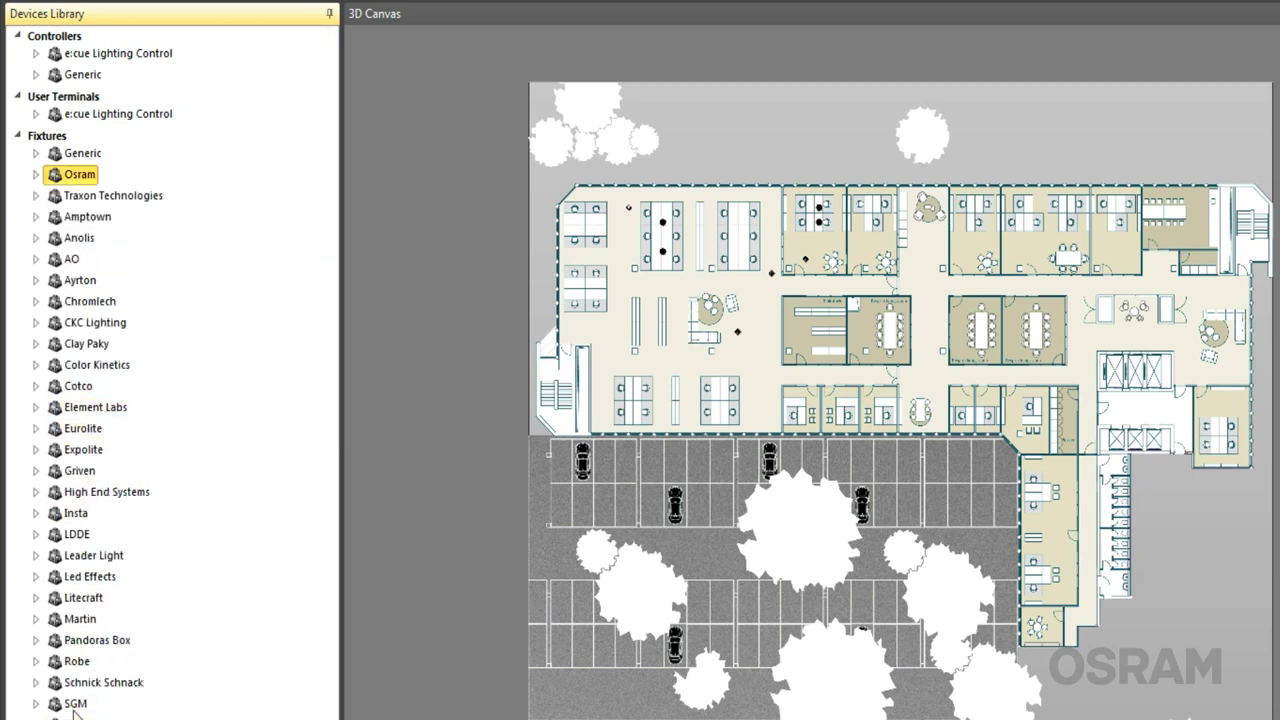
Step: Lay out a 4x7 matrix of Traxon 64 PXL Board RGB panels over the left open-plan area
{"action": "left_click", "coordinate": [36, 196]}
{"action": "scroll", "coordinate": [138, 592], "scroll_direction": "down", "scroll_amount": 4}
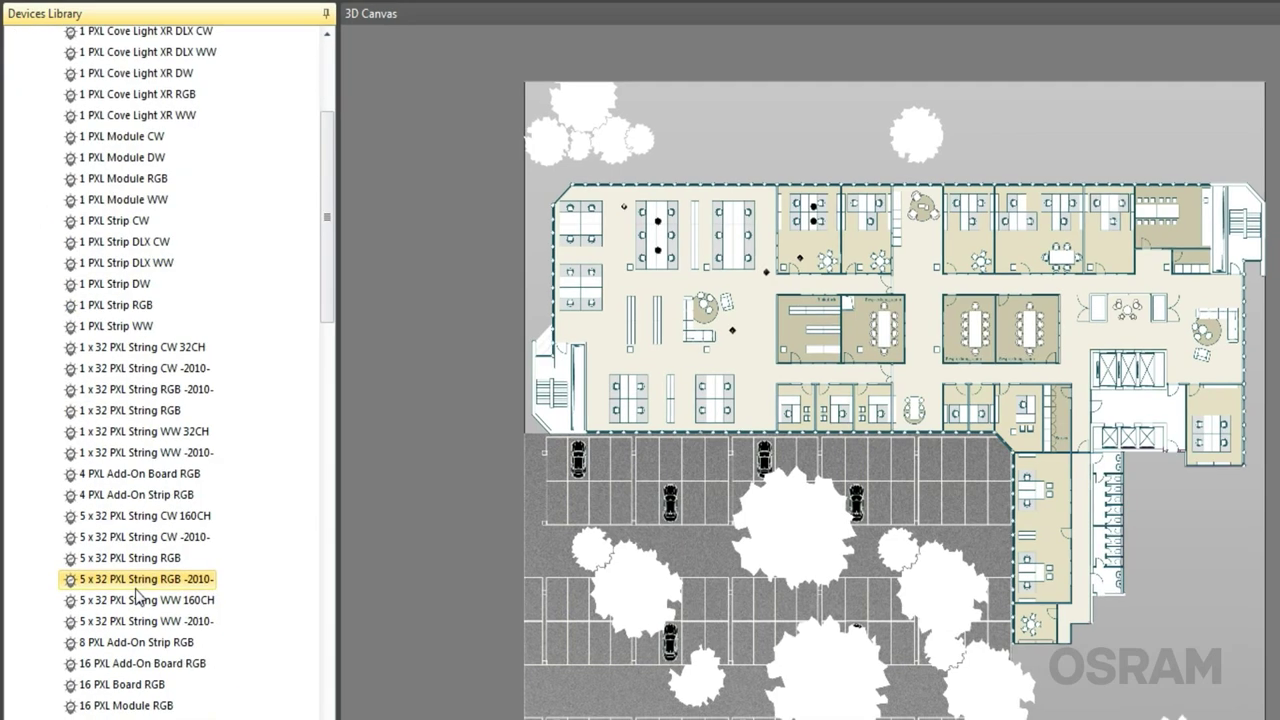
{"action": "scroll", "coordinate": [138, 594], "scroll_direction": "down", "scroll_amount": 5}
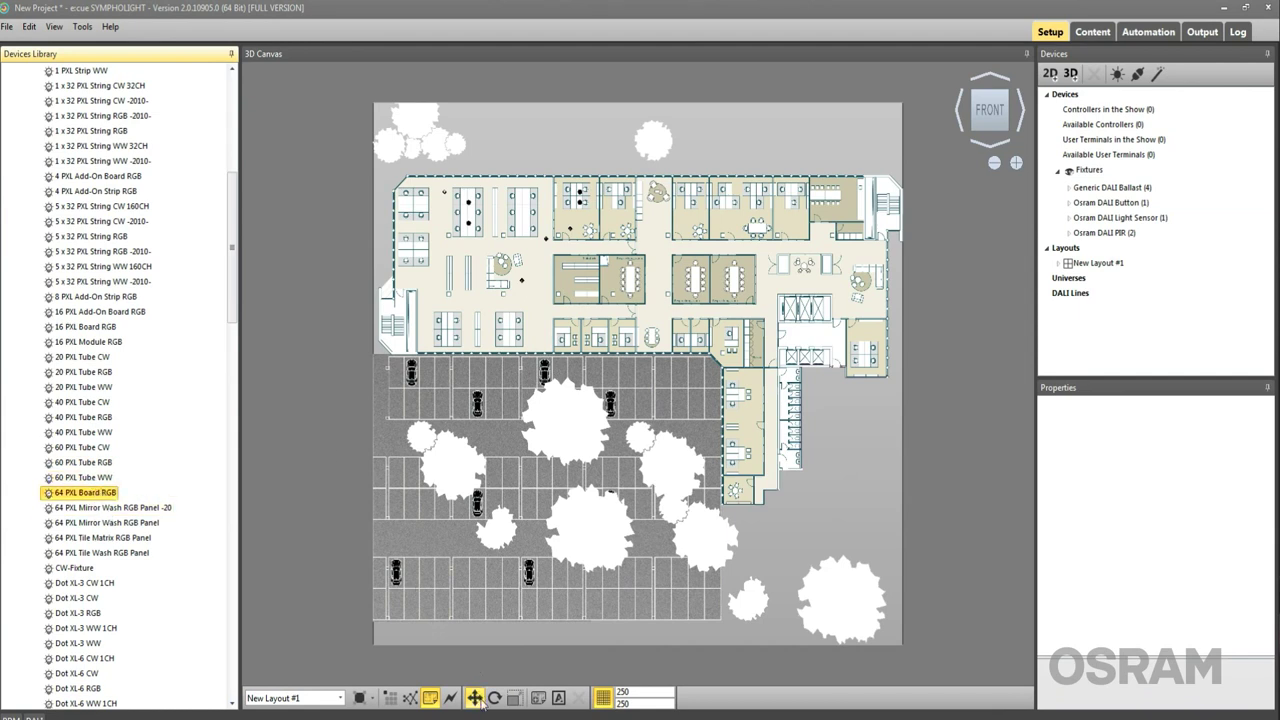
{"action": "left_click", "coordinate": [387, 697]}
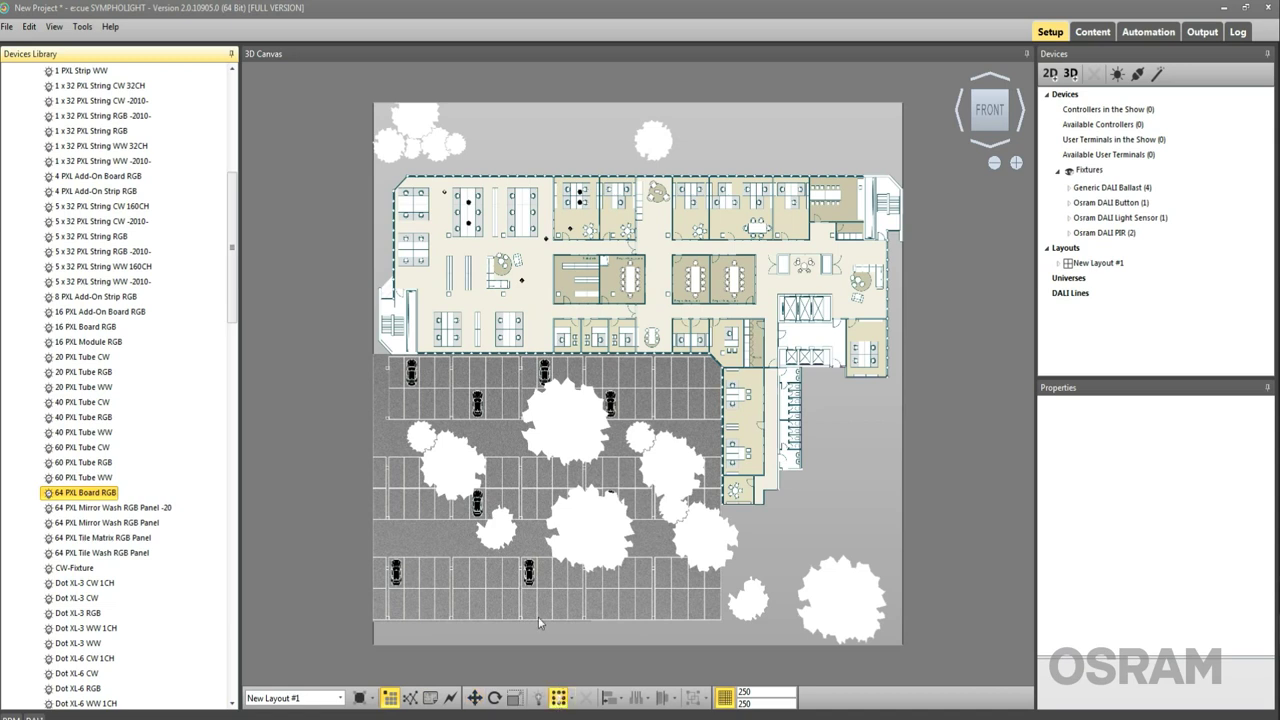
{"action": "left_click", "coordinate": [416, 260]}
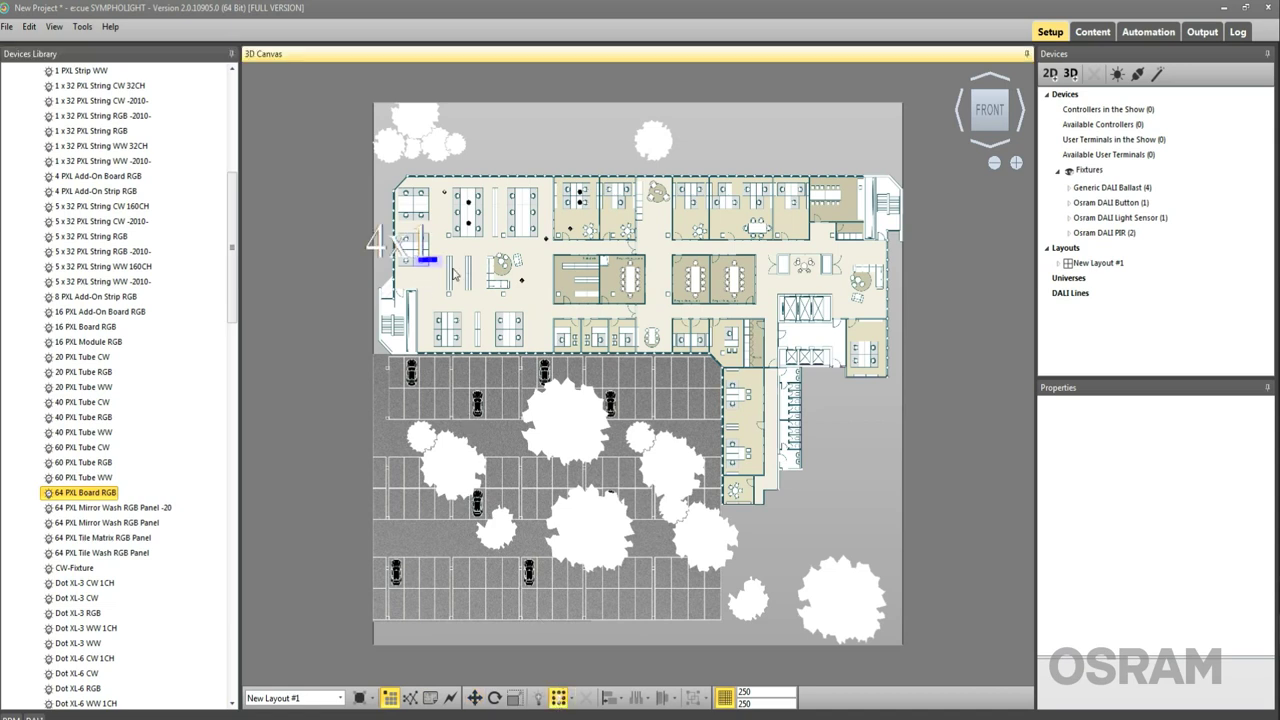
{"action": "left_click_drag", "start_coordinate": [455, 272], "coordinate": [490, 302]}
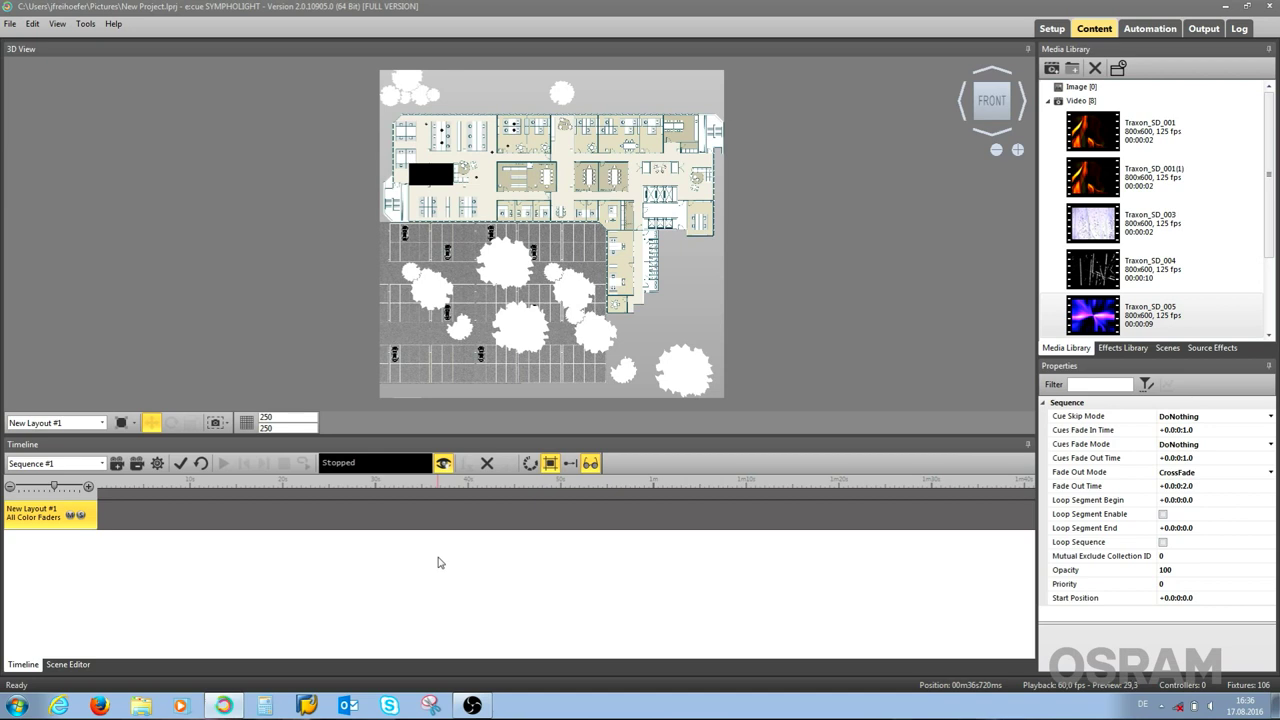
Step: Add the Traxon_SD_005 video as a clip at the start of the timeline track
{"action": "left_click", "coordinate": [433, 521]}
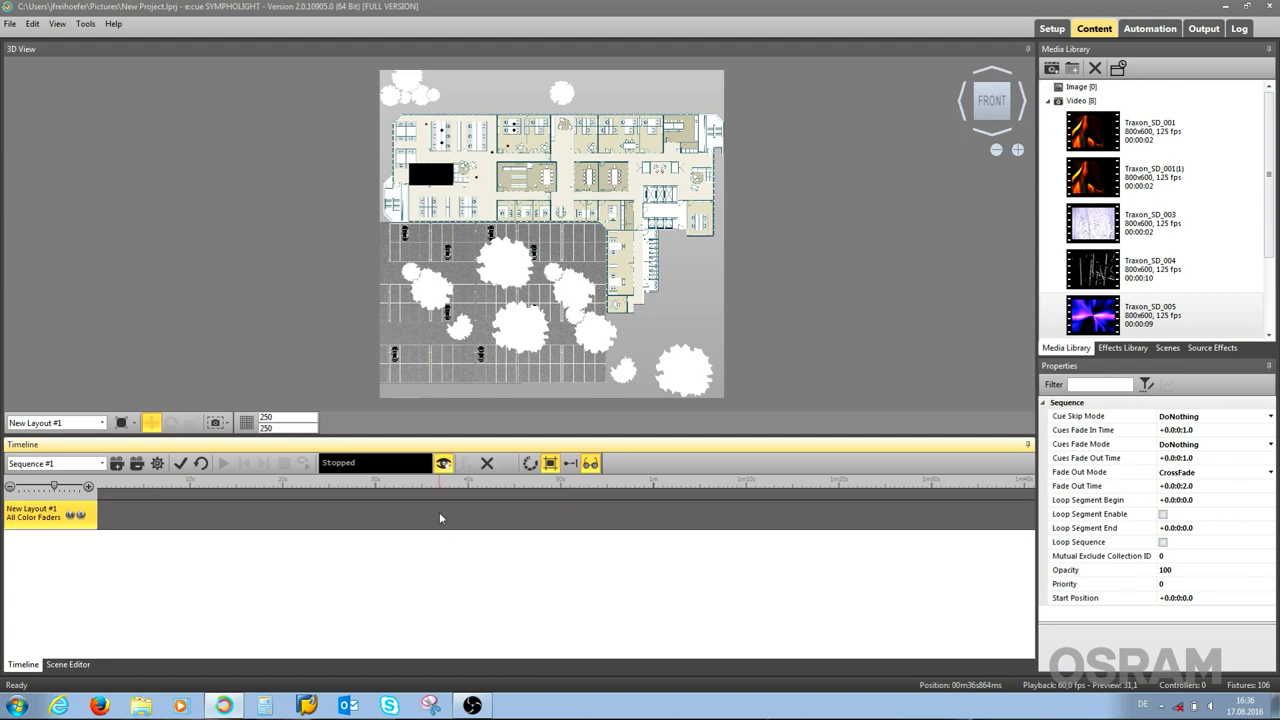
{"action": "left_click", "coordinate": [604, 497]}
{"action": "scroll", "coordinate": [1158, 282], "scroll_direction": "down", "scroll_amount": 3}
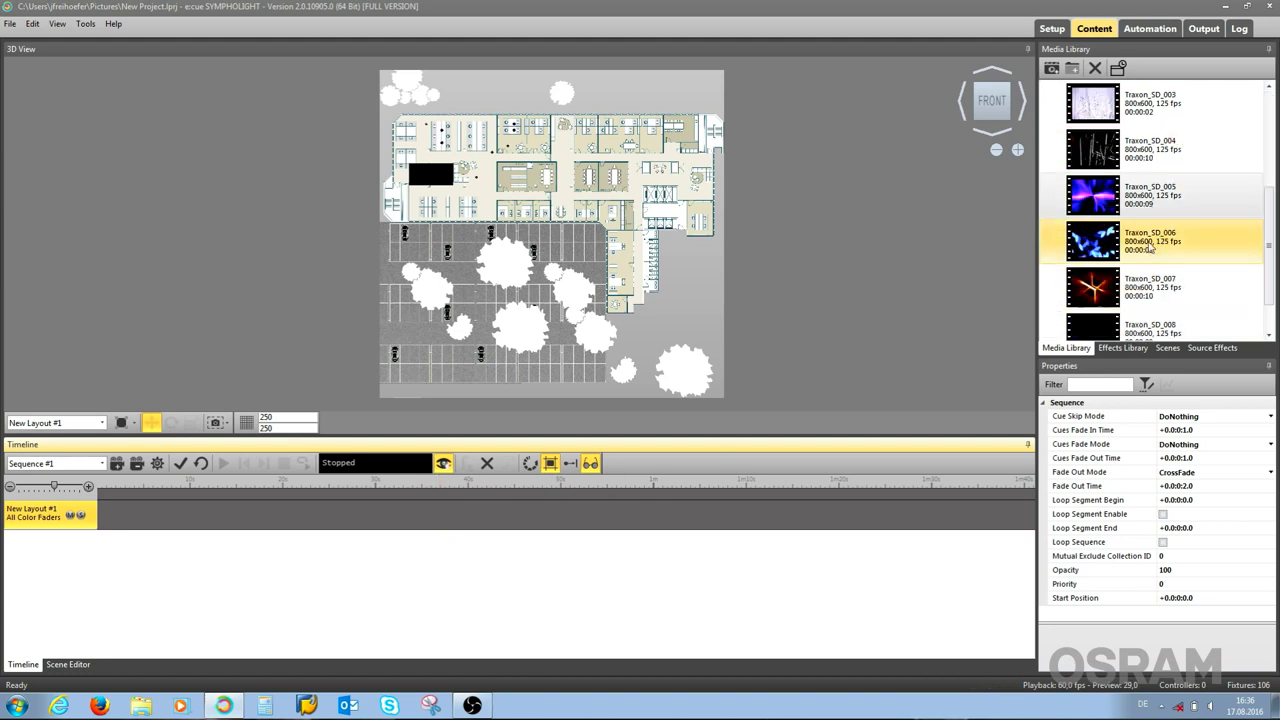
{"action": "left_click_drag", "start_coordinate": [1150, 197], "coordinate": [145, 519]}
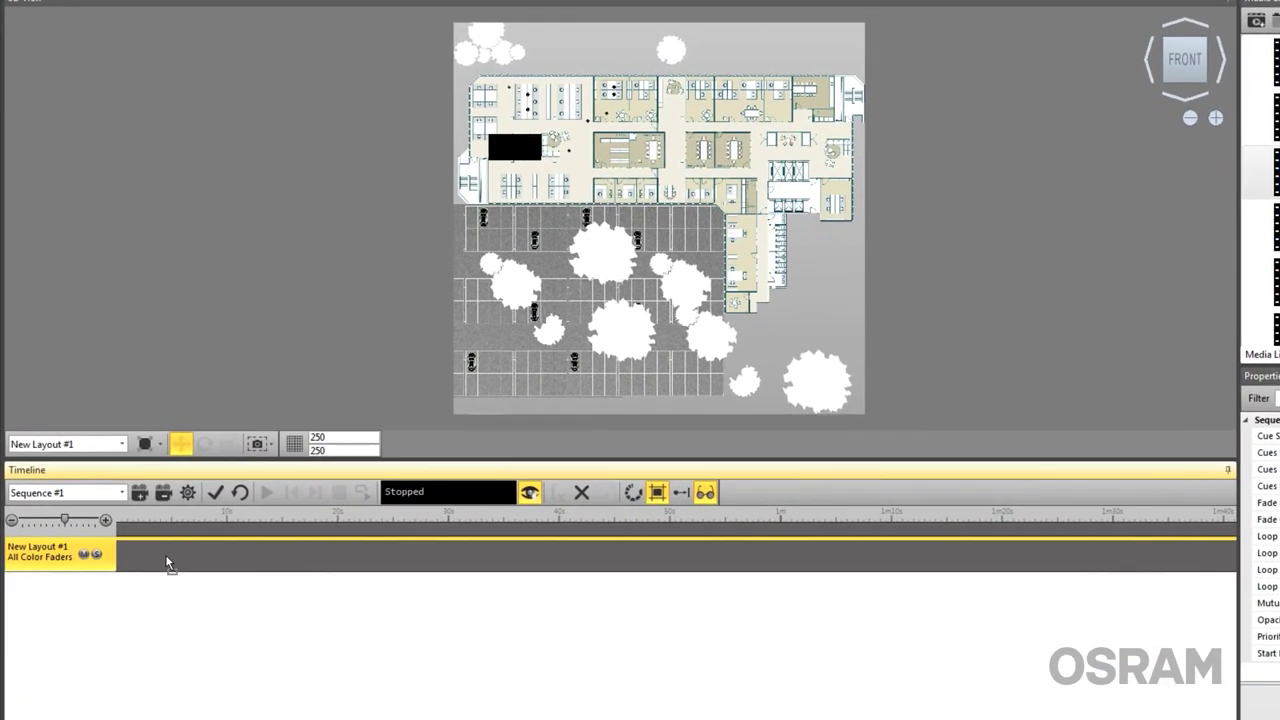
{"action": "left_click_drag", "start_coordinate": [166, 563], "coordinate": [170, 562]}
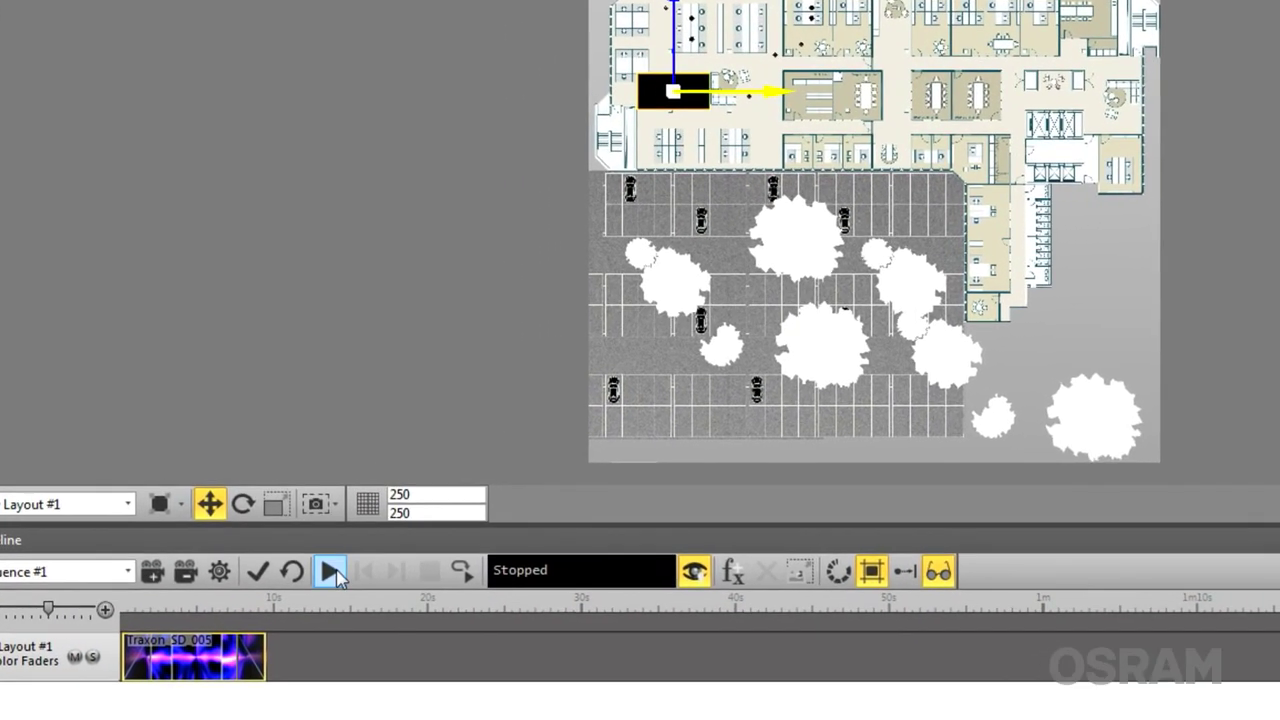
Step: Play the sequence to preview Traxon_SD_005 on the panel matrix
{"action": "left_click", "coordinate": [331, 573]}
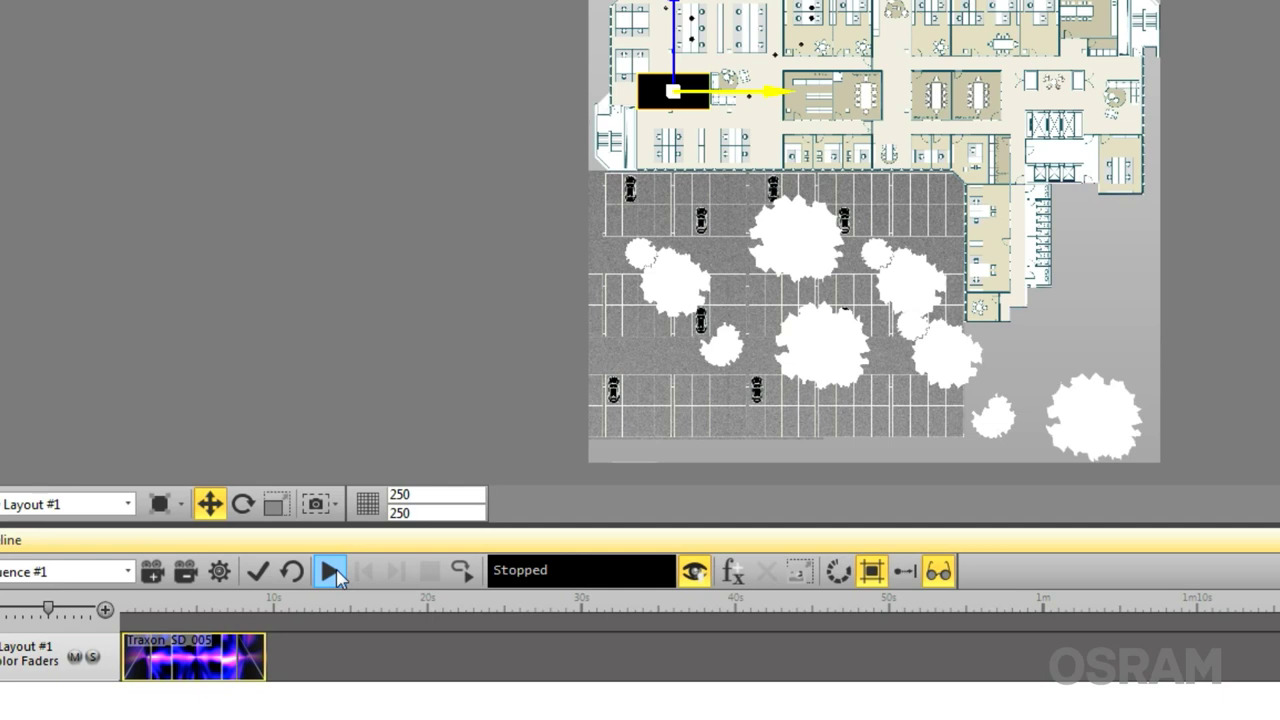
{"action": "left_click", "coordinate": [331, 571]}
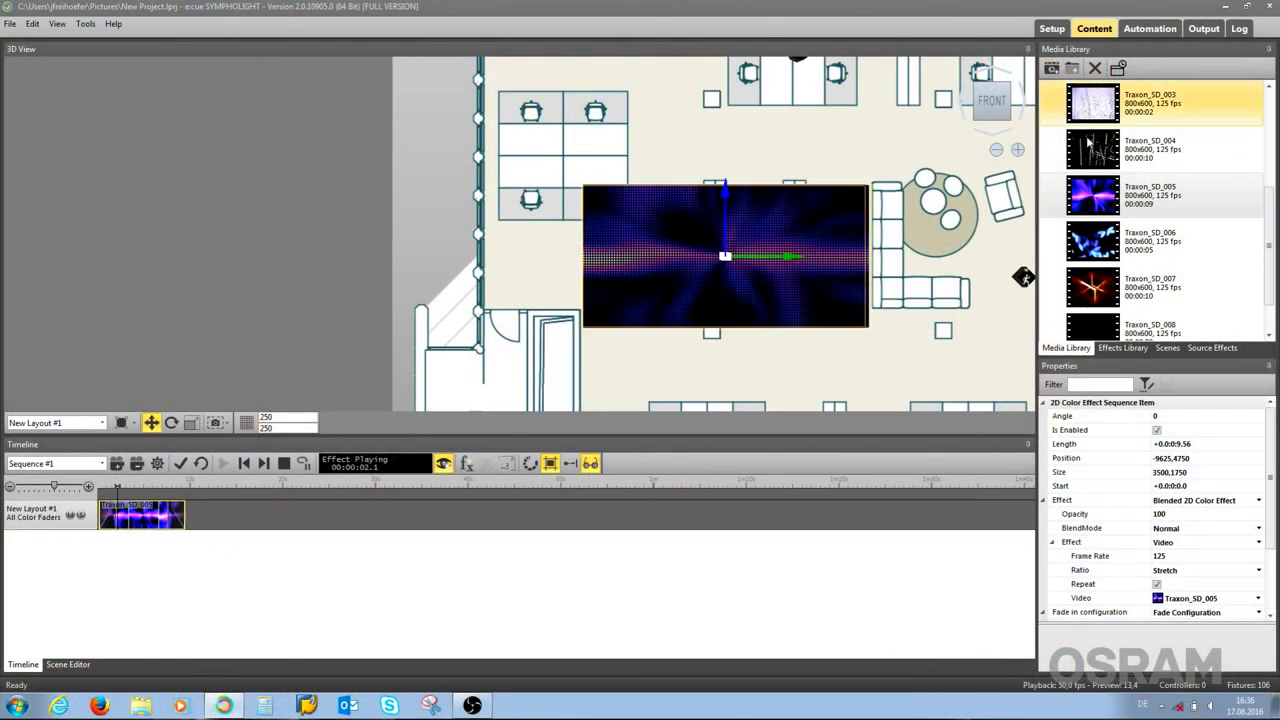
{"action": "left_click", "coordinate": [1150, 287]}
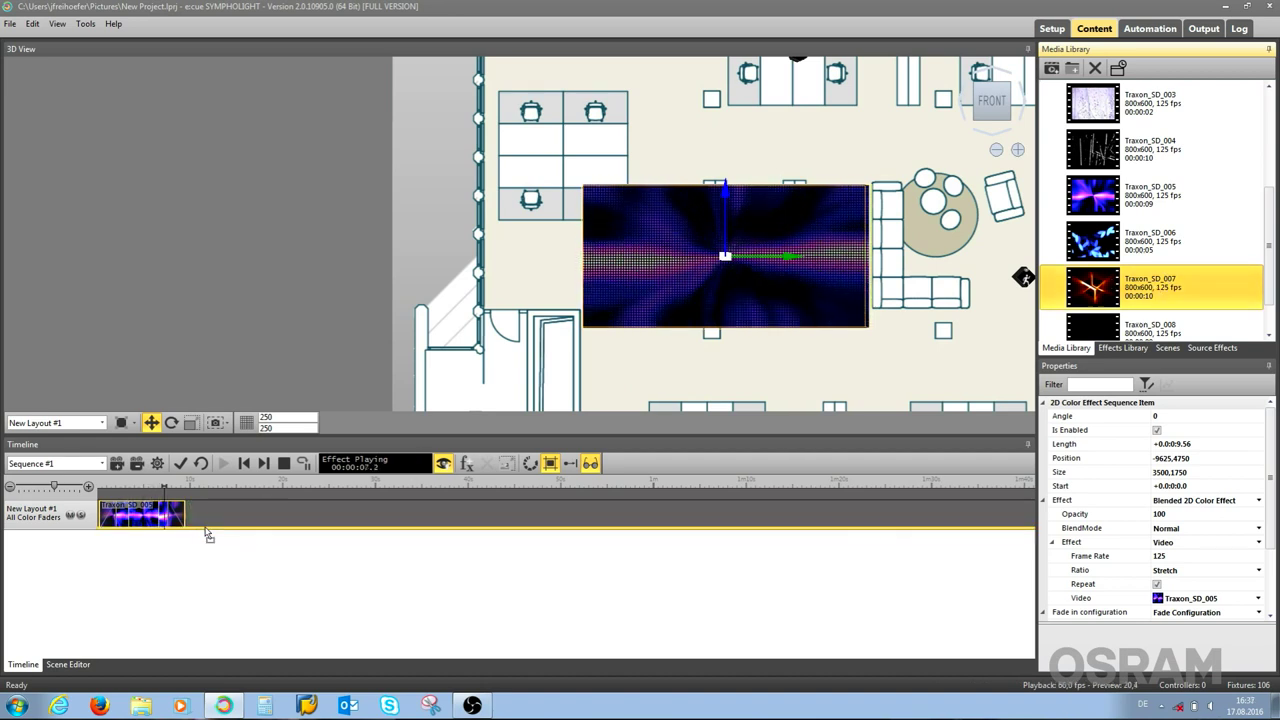
Step: Put Traxon_SD_007 on a second track starting at 7.56 s and play back both clips
{"action": "left_click_drag", "start_coordinate": [205, 532], "coordinate": [200, 536]}
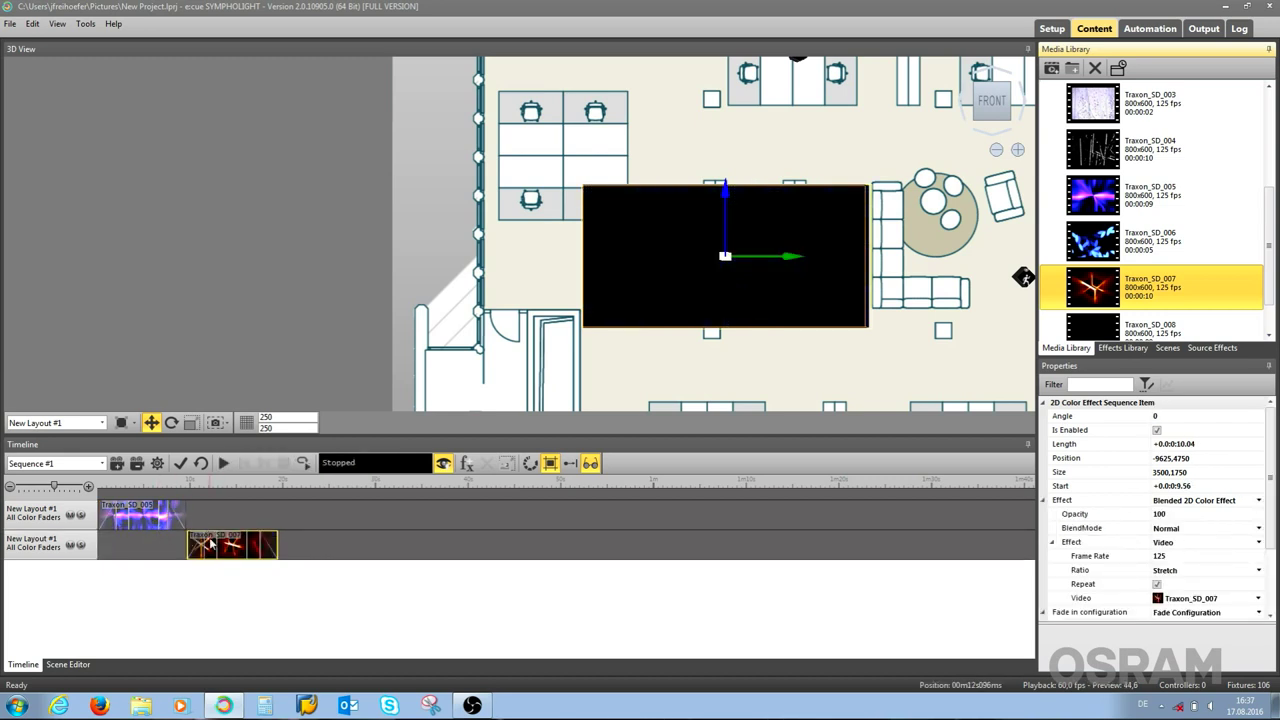
{"action": "left_click_drag", "start_coordinate": [226, 542], "coordinate": [201, 545]}
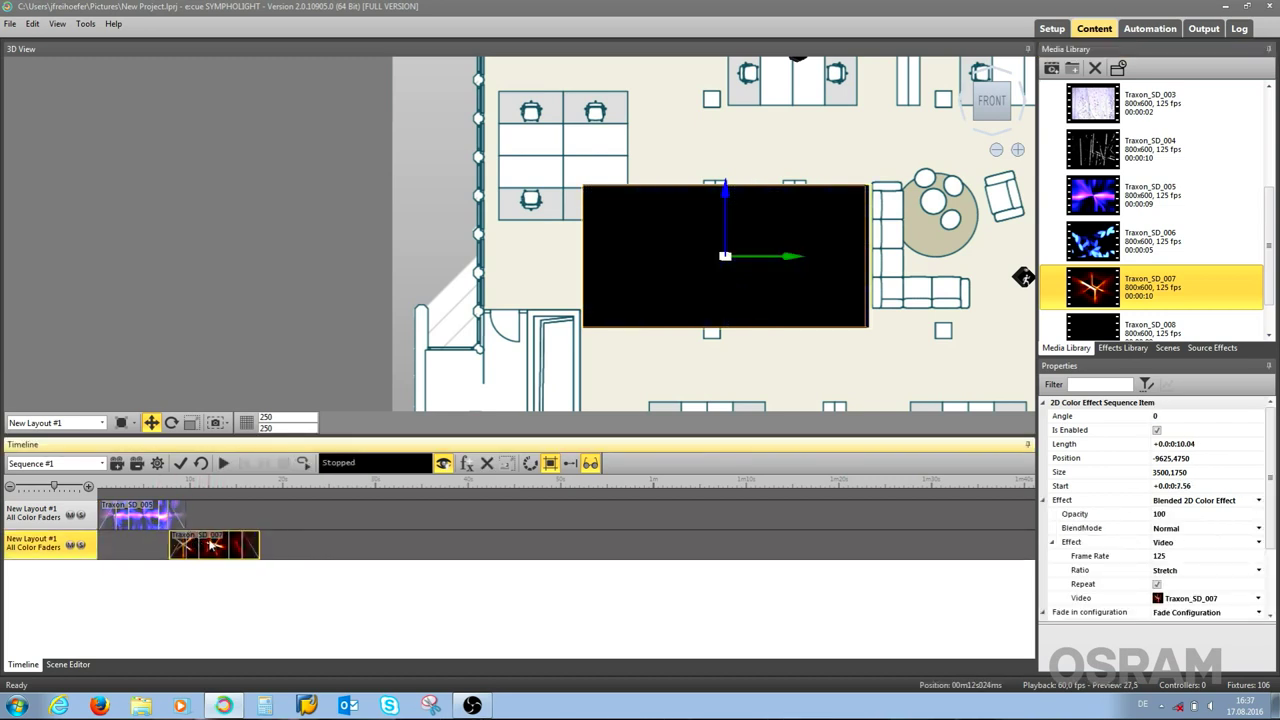
{"action": "left_click", "coordinate": [222, 466]}
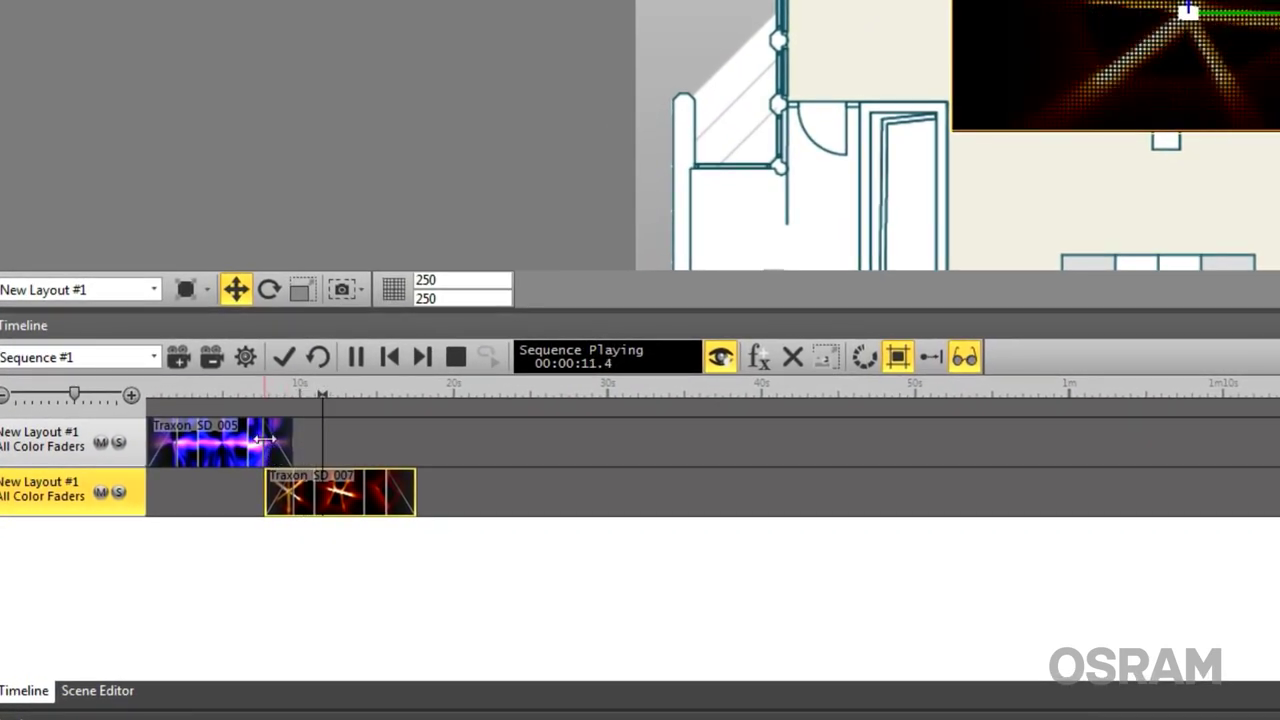
{"action": "left_click", "coordinate": [263, 440]}
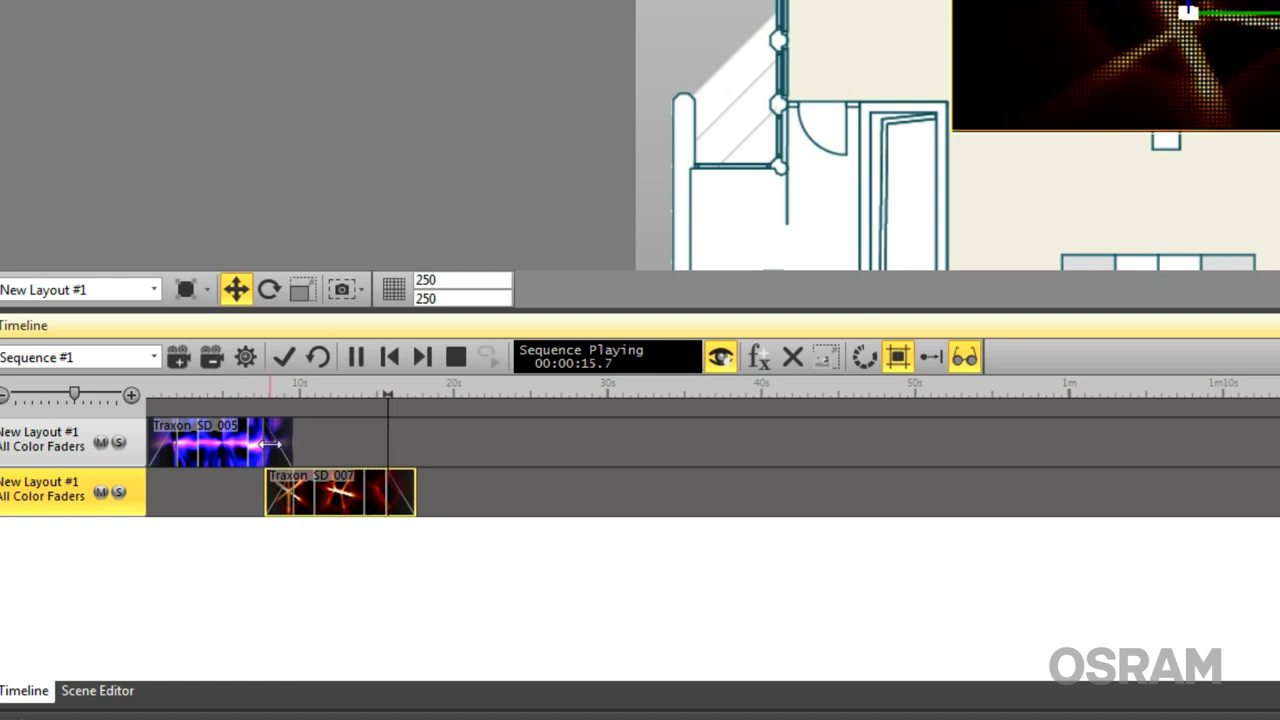
{"action": "left_click", "coordinate": [283, 492]}
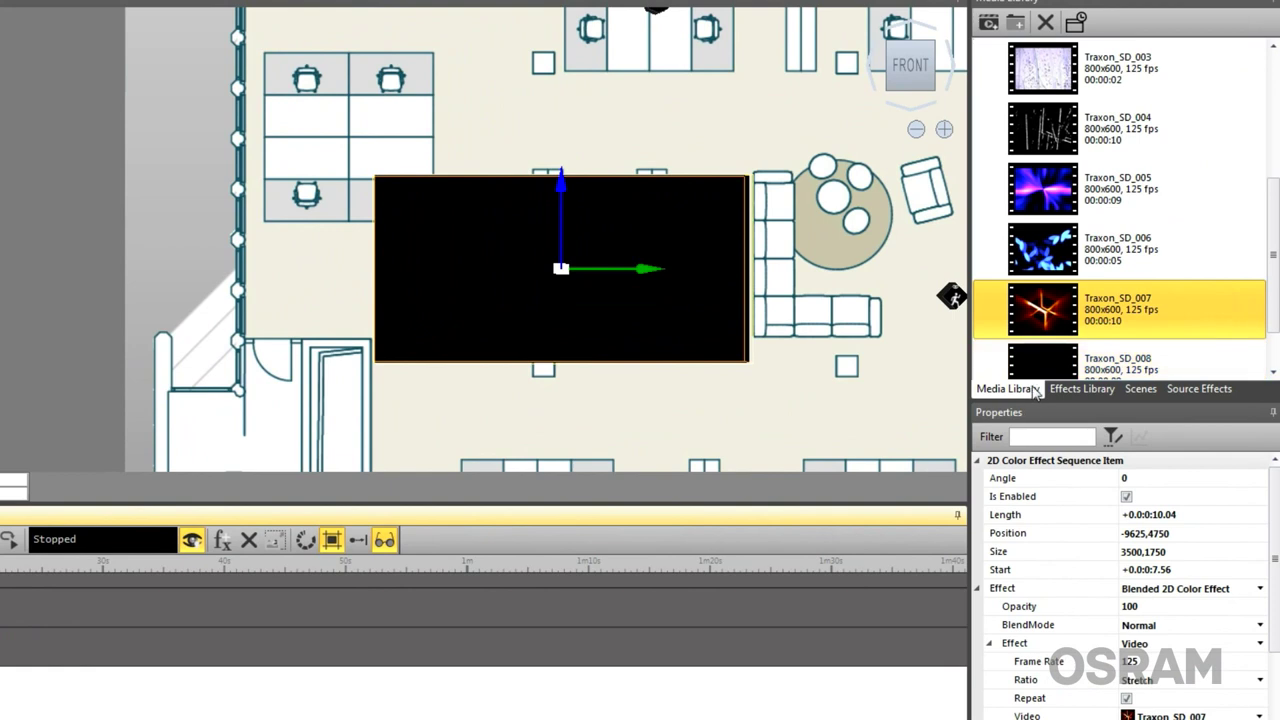
Step: Add a 20-second Noise (Swimming Pool) effect on a third track at 12.968 s and preview it at 18.5 s
{"action": "left_click", "coordinate": [1089, 388]}
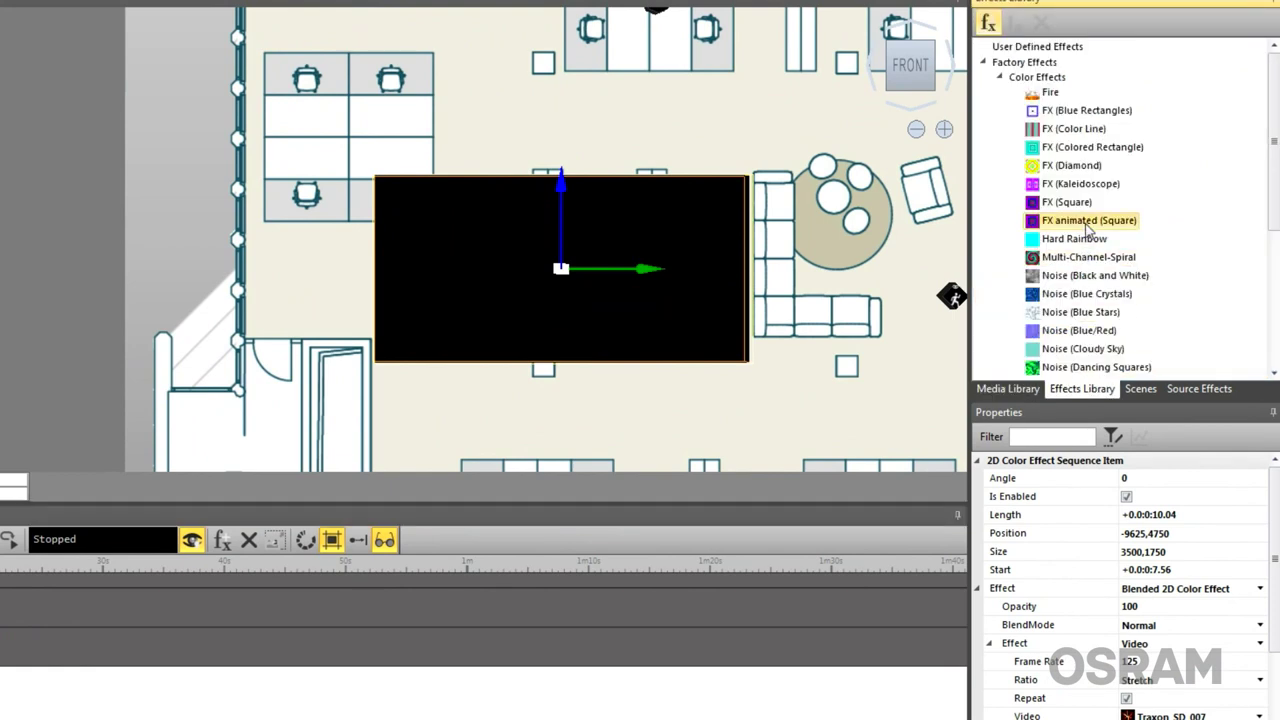
{"action": "scroll", "coordinate": [1088, 230], "scroll_direction": "down", "scroll_amount": 2}
{"action": "scroll", "coordinate": [1088, 230], "scroll_direction": "down", "scroll_amount": 4}
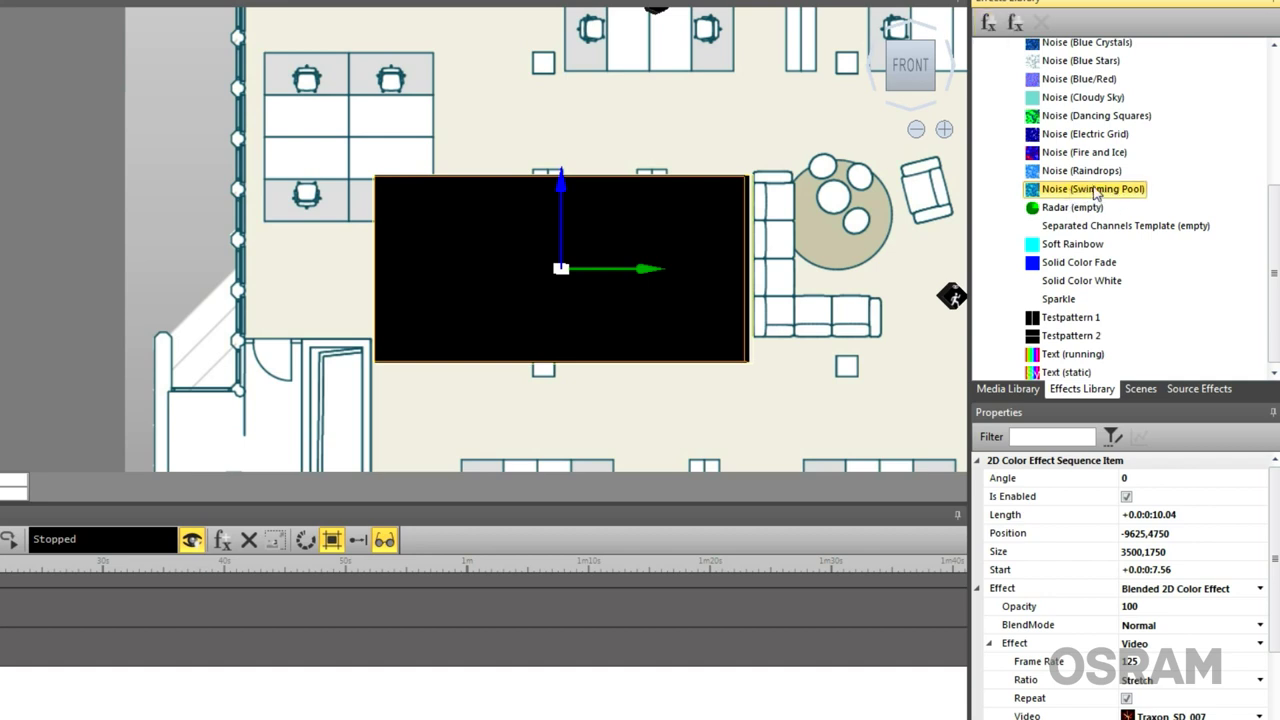
{"action": "left_click_drag", "start_coordinate": [1090, 190], "coordinate": [18, 651]}
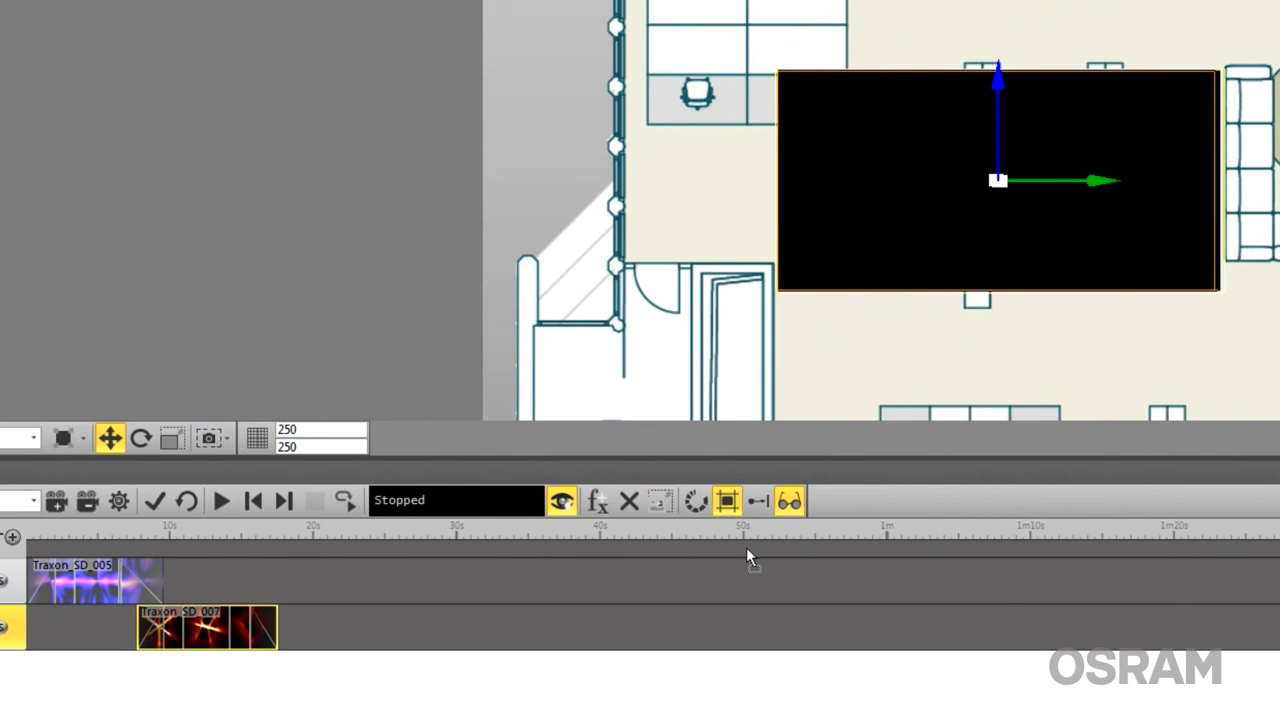
{"action": "mouse_move", "coordinate": [469, 630]}
{"action": "left_mouse_down"}
{"action": "mouse_move", "coordinate": [428, 648]}
{"action": "mouse_move", "coordinate": [476, 652]}
{"action": "left_mouse_up"}
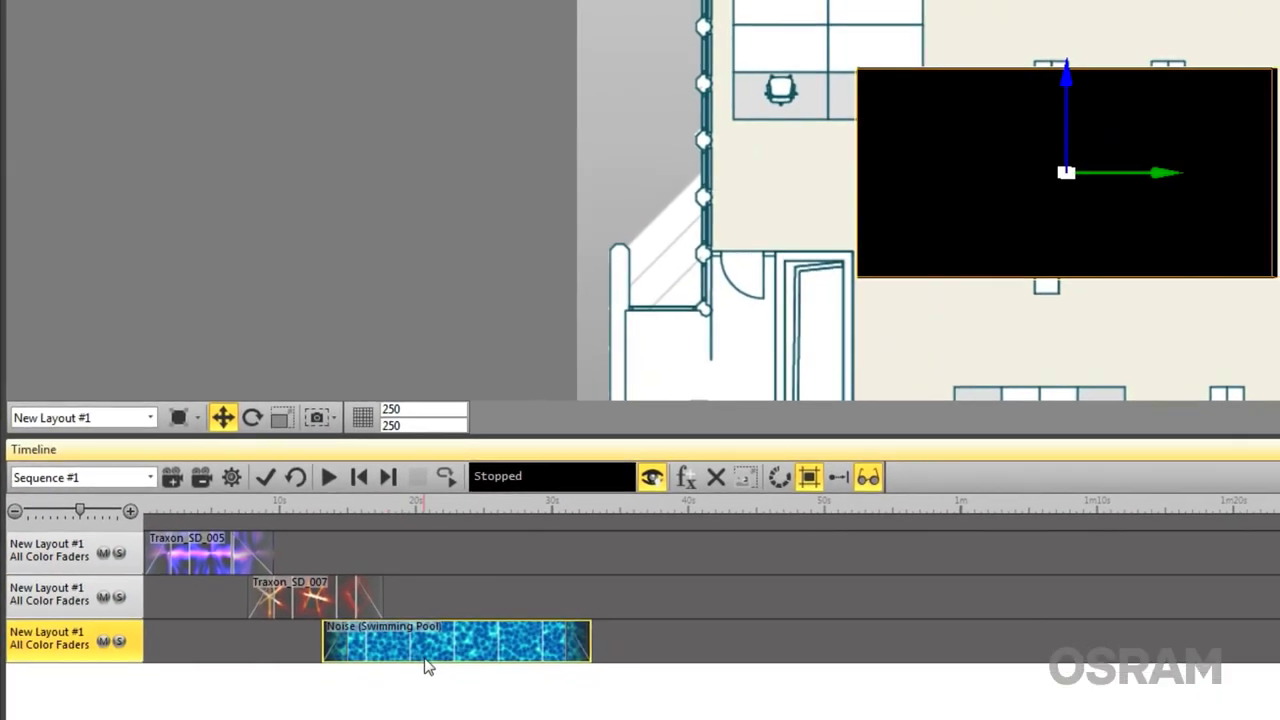
{"action": "left_click", "coordinate": [397, 503]}
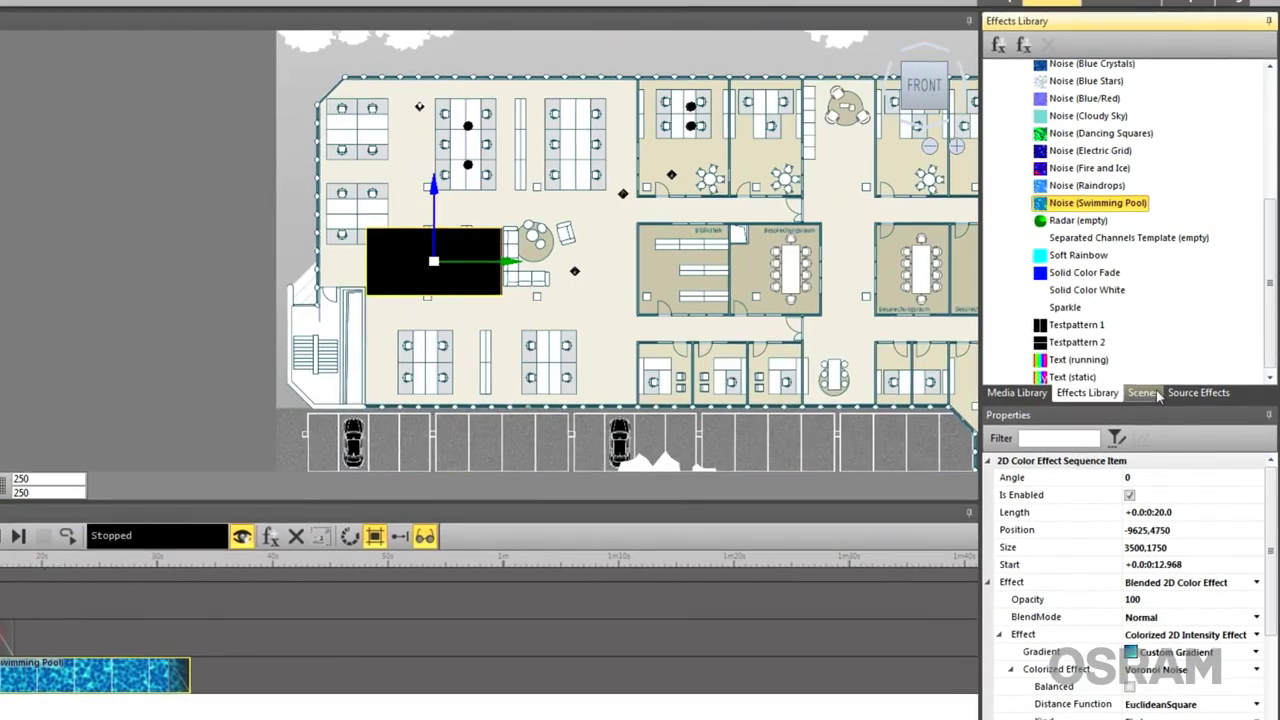
{"action": "left_click", "coordinate": [1150, 393]}
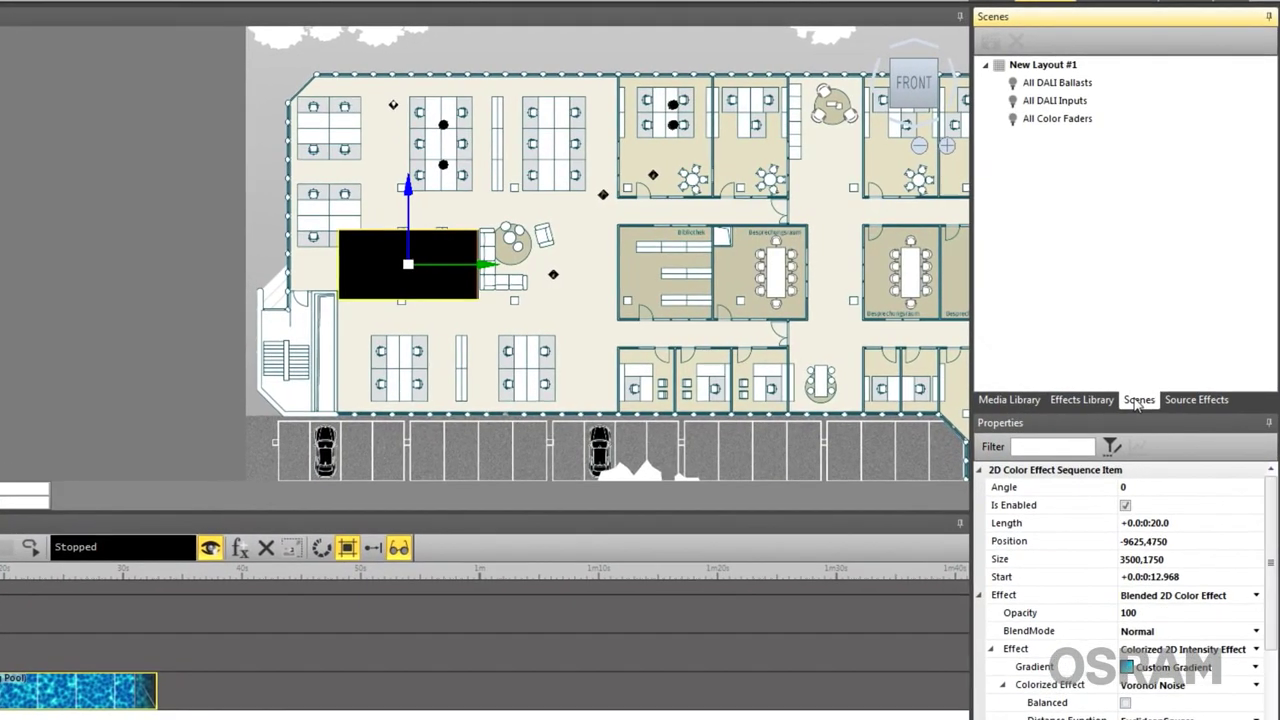
{"action": "left_click", "coordinate": [1060, 84]}
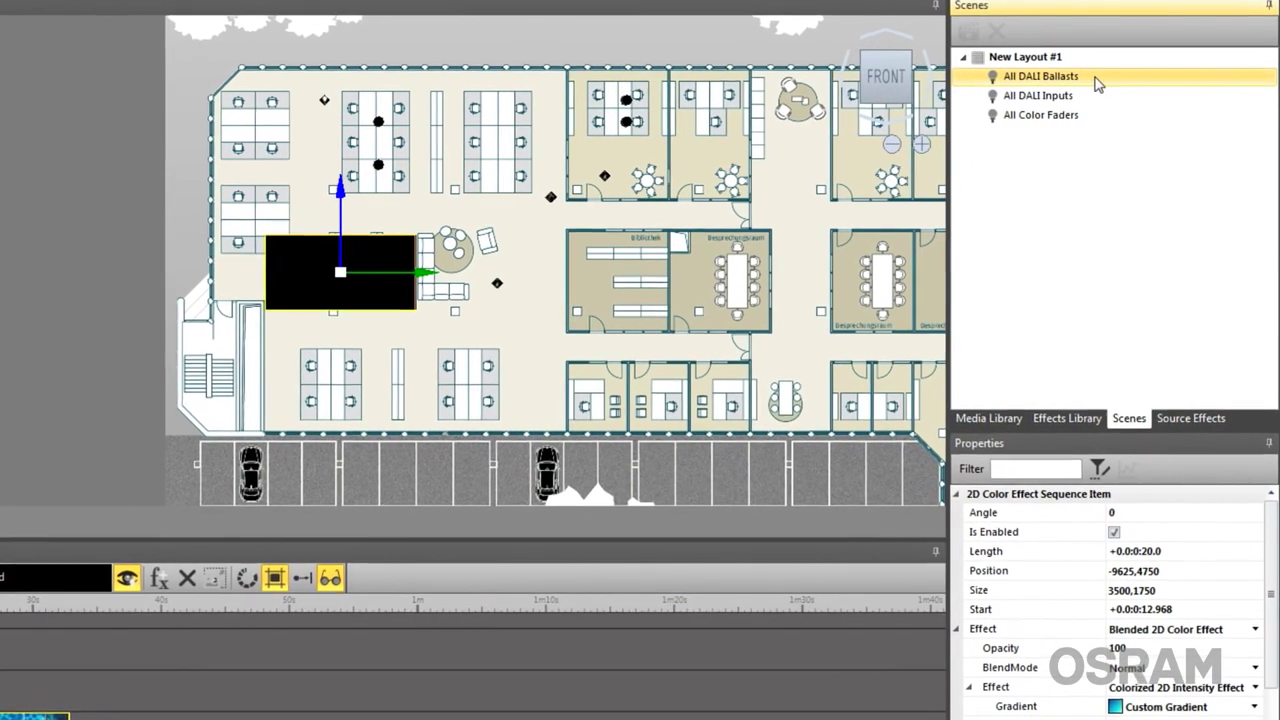
{"action": "left_click", "coordinate": [1058, 95]}
{"action": "left_click", "coordinate": [1064, 116]}
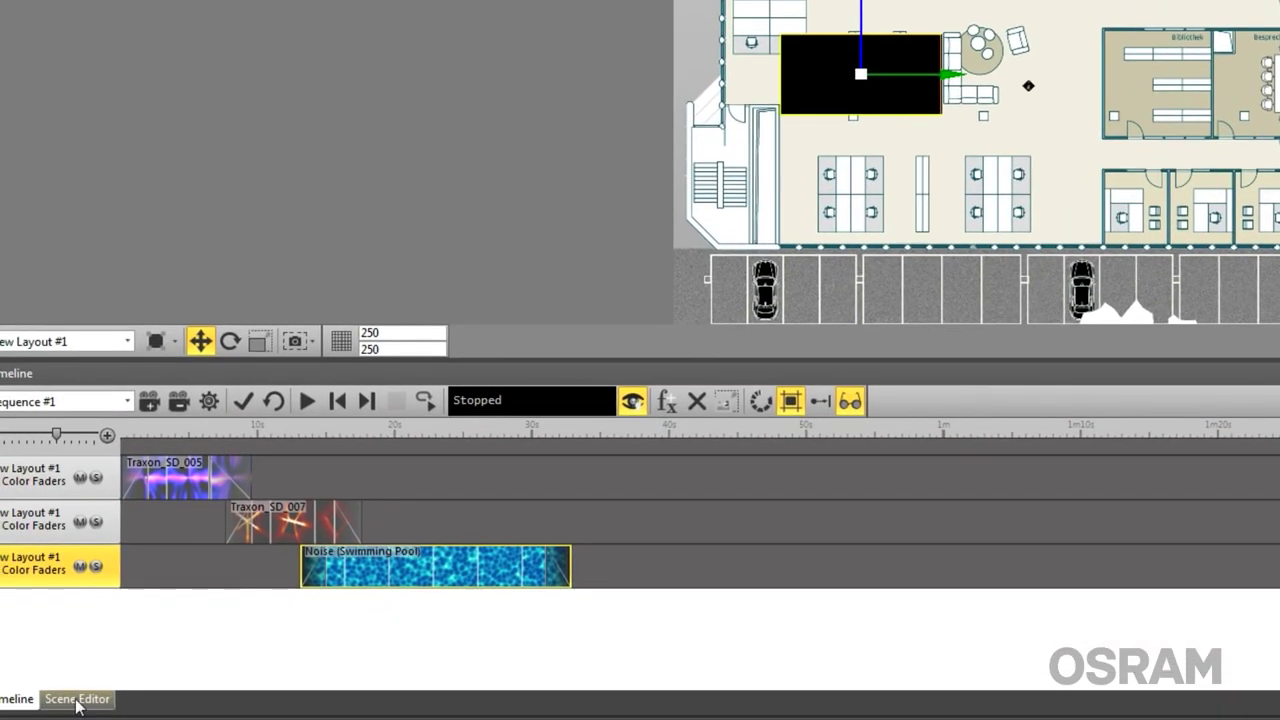
Step: In the DALI scenes grid, set DALI Ballast #2's Scn 1 level to 200
{"action": "left_click", "coordinate": [77, 700]}
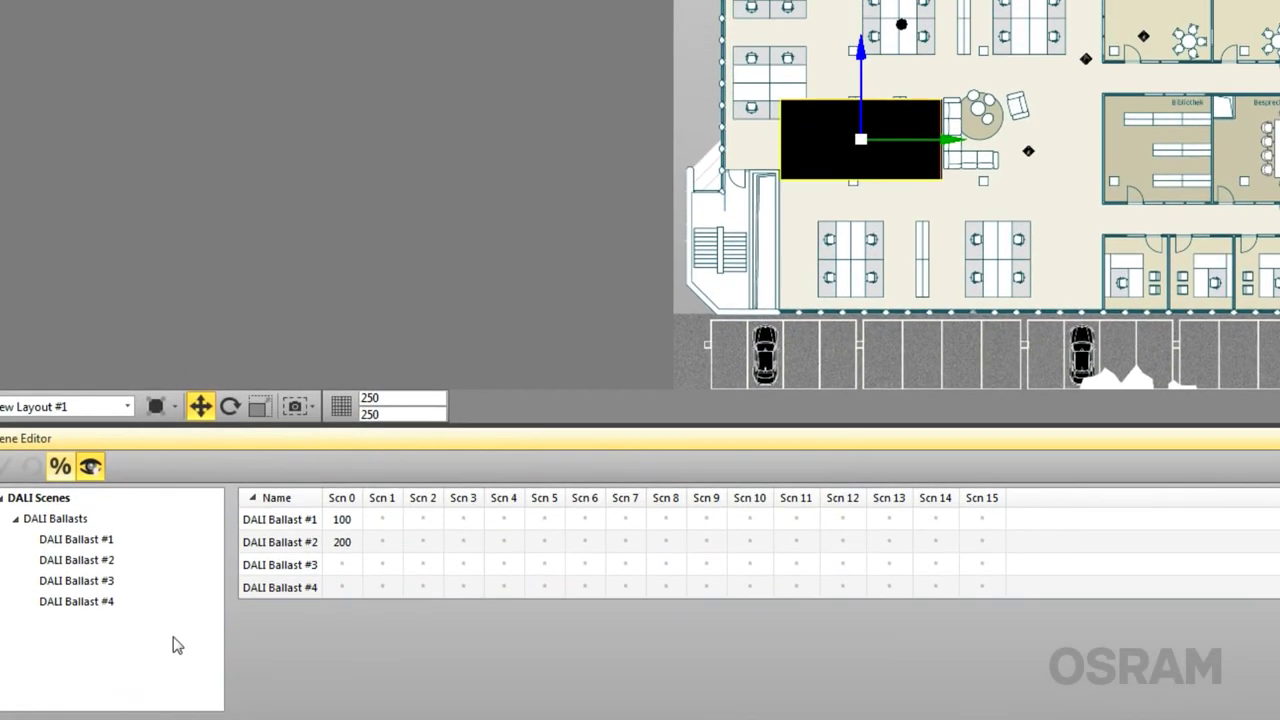
{"action": "left_click", "coordinate": [130, 506]}
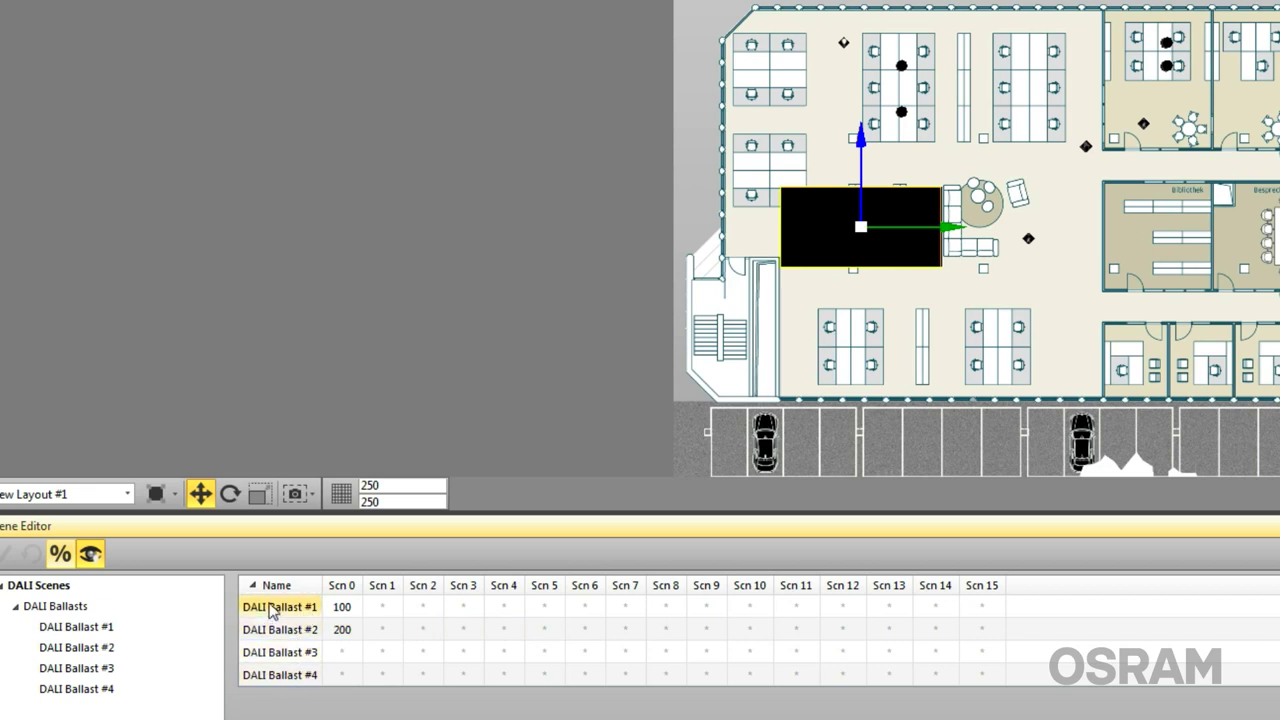
{"action": "left_click", "coordinate": [270, 612]}
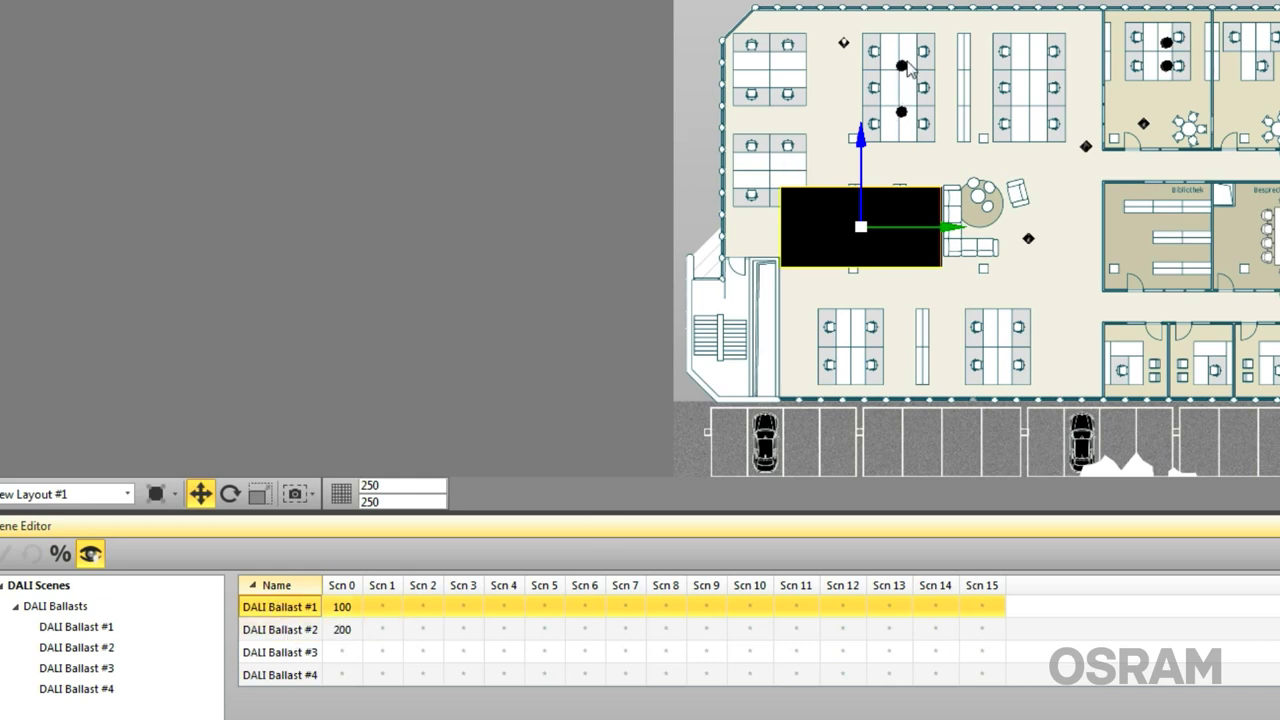
{"action": "left_click", "coordinate": [393, 630]}
{"action": "type", "text": "200"}
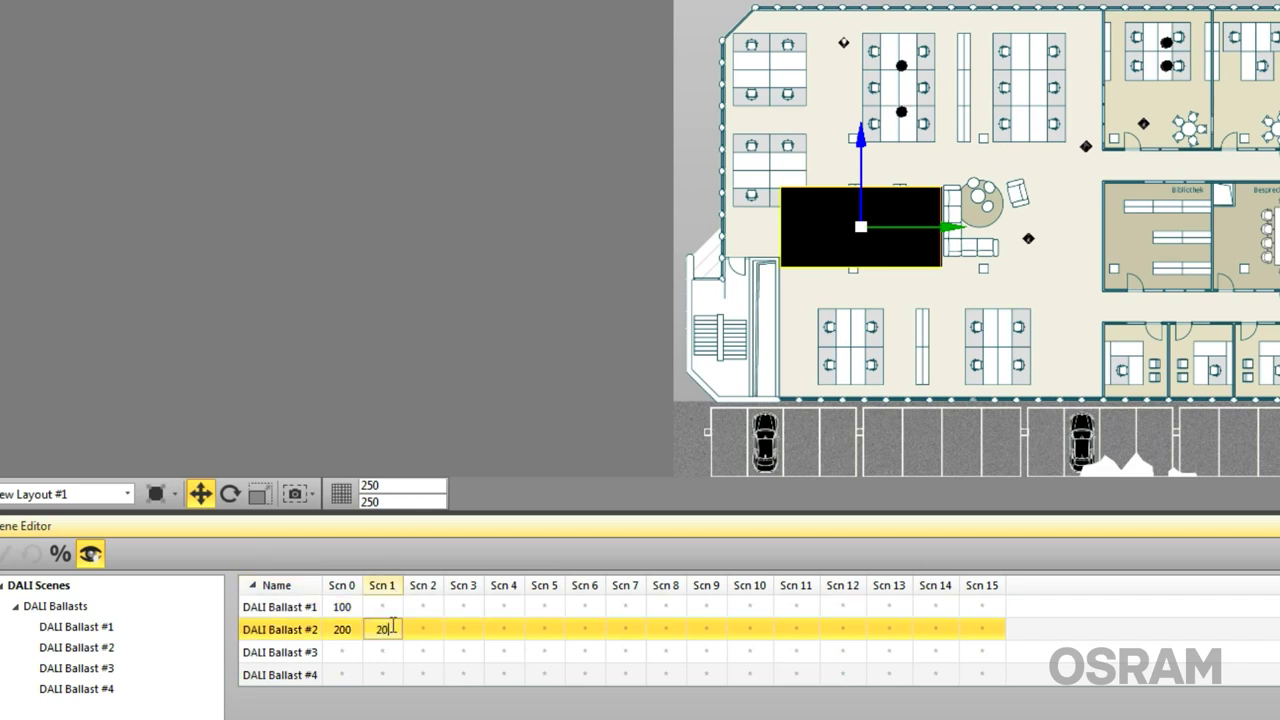
{"action": "left_click", "coordinate": [424, 627]}
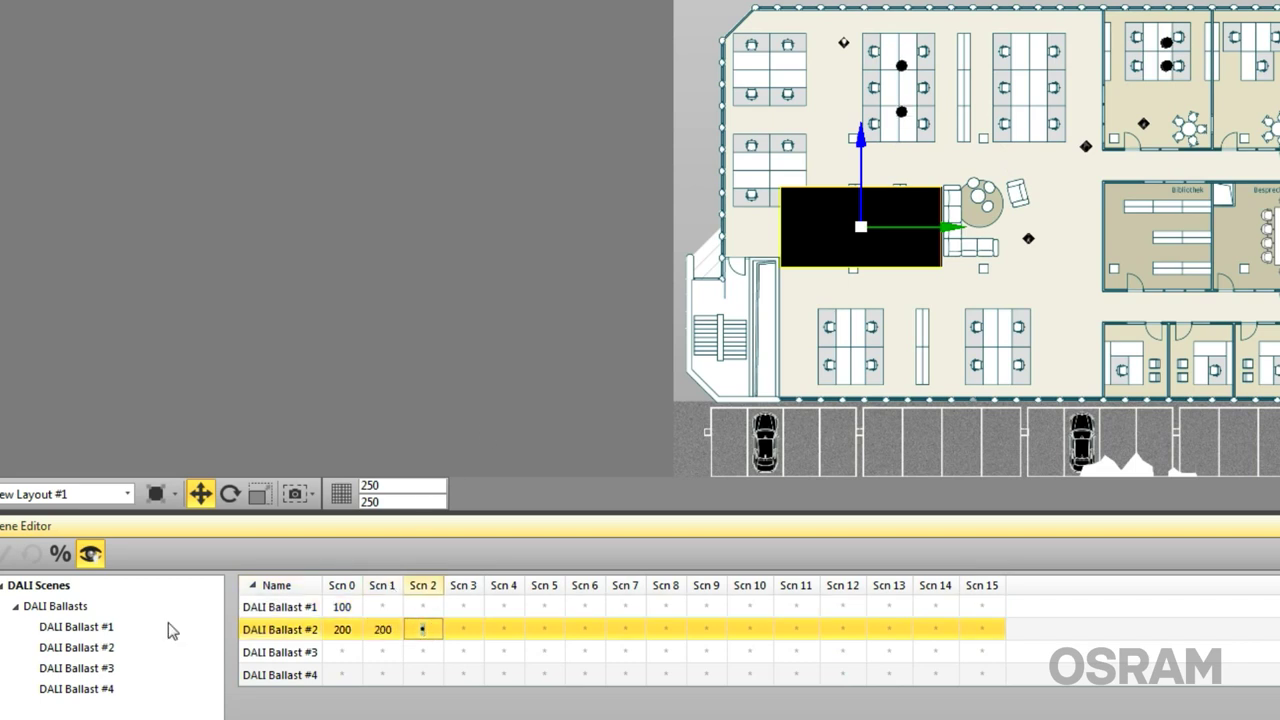
Step: Set Ballasts #3 and #4 to 50 and 100 in Scn 2, then preview the ballast rows
{"action": "left_click", "coordinate": [423, 651]}
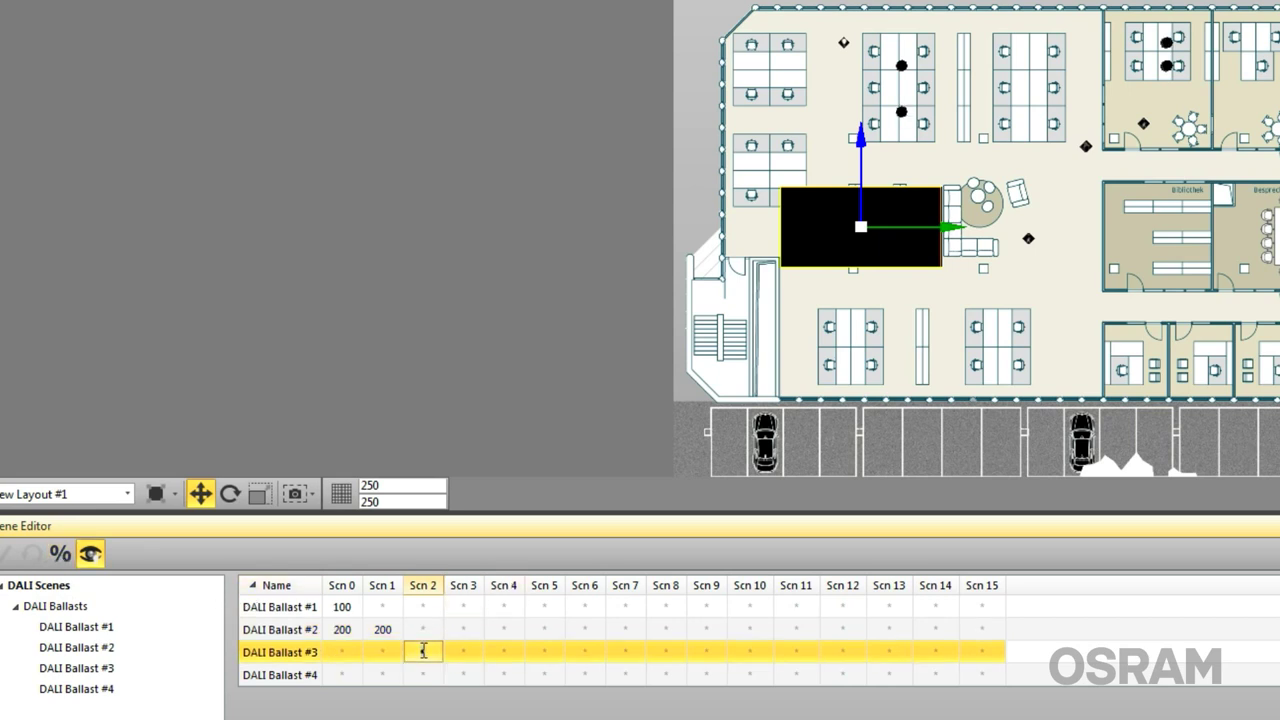
{"action": "type", "text": "50"}
{"action": "left_click", "coordinate": [424, 673]}
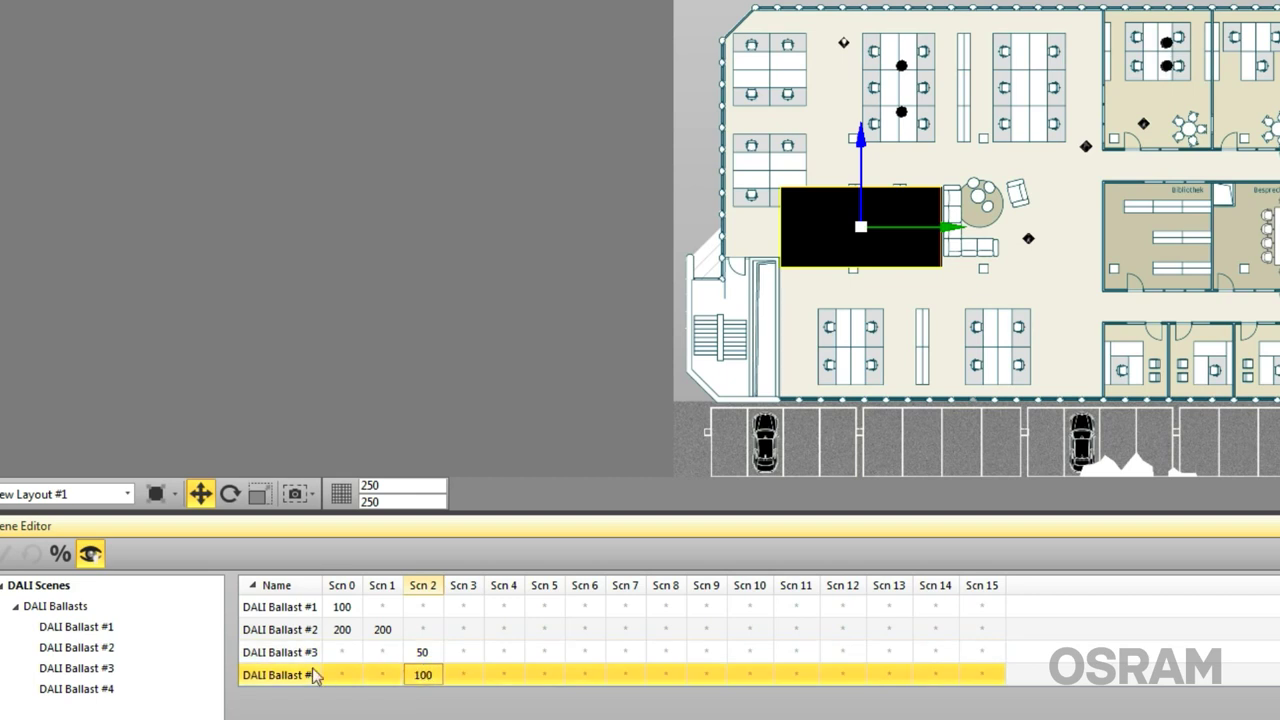
{"action": "left_click", "coordinate": [260, 655]}
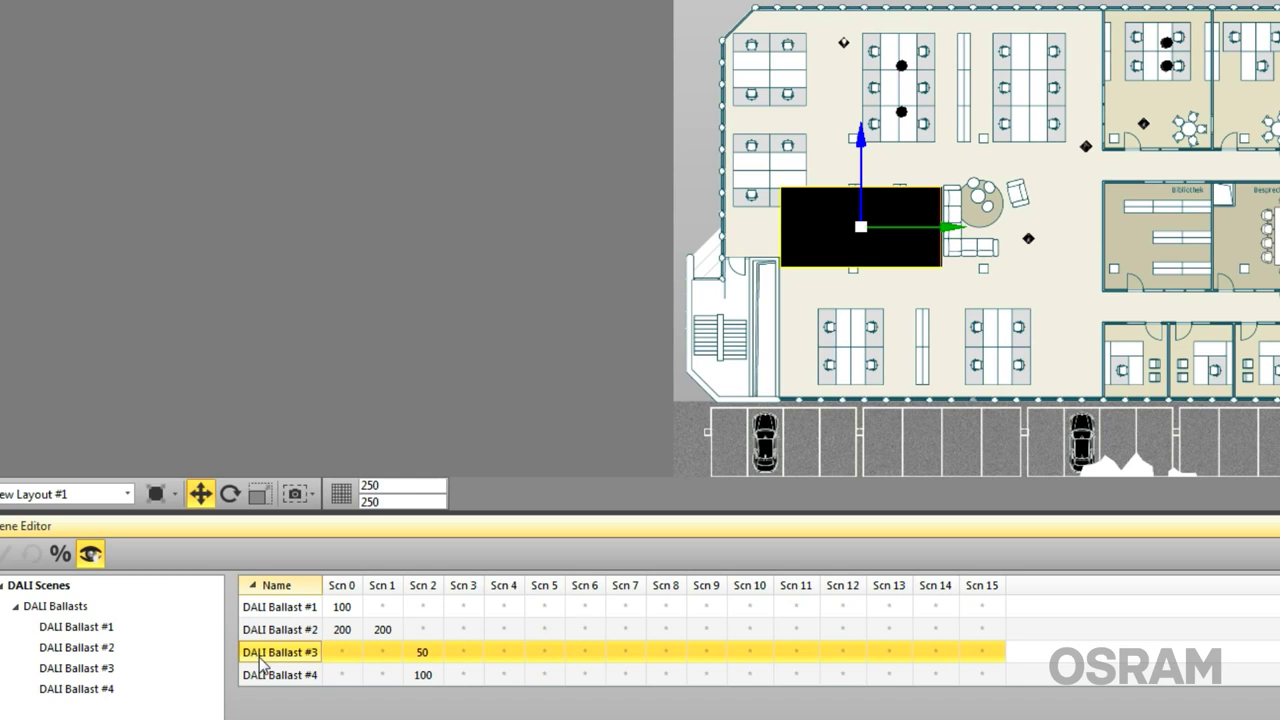
{"action": "left_click", "coordinate": [272, 630]}
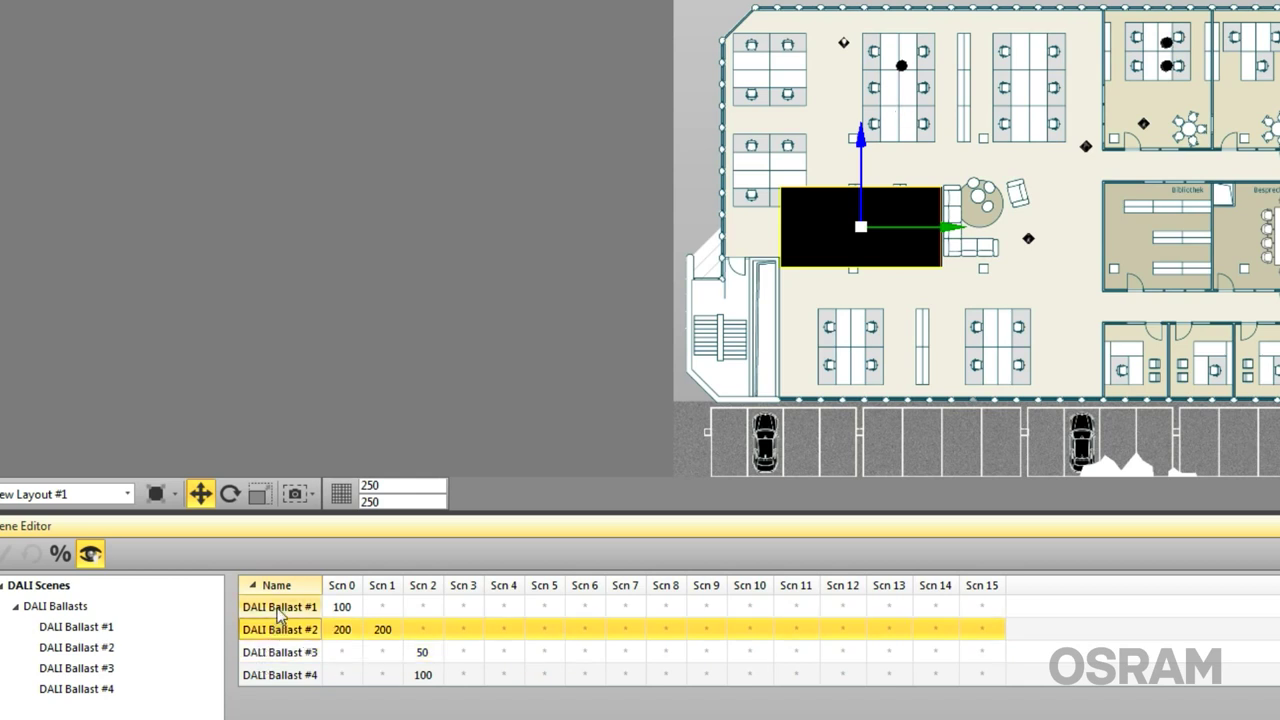
{"action": "left_click", "coordinate": [280, 612]}
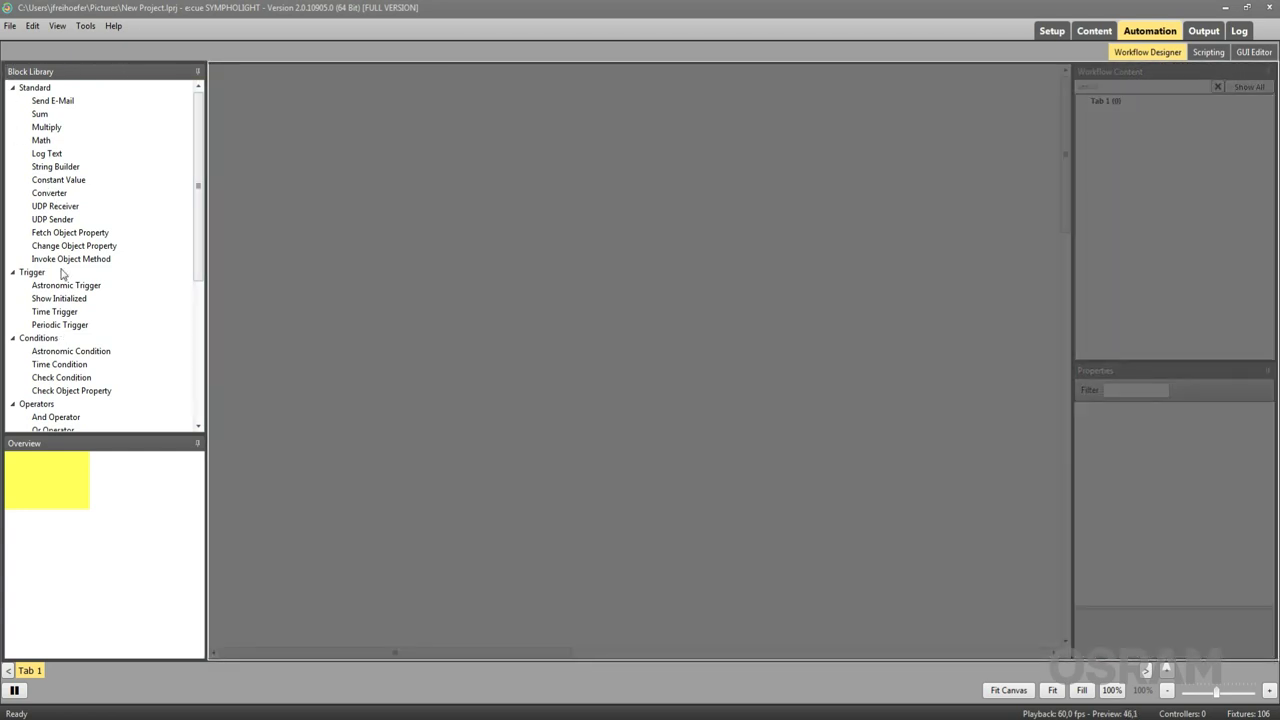
Step: Scroll through the Block Library to review the Standard, Trigger, Conditions and Operators blocks
{"action": "scroll", "coordinate": [90, 265], "scroll_direction": "down", "scroll_amount": 3}
{"action": "scroll", "coordinate": [115, 300], "scroll_direction": "down", "scroll_amount": 2}
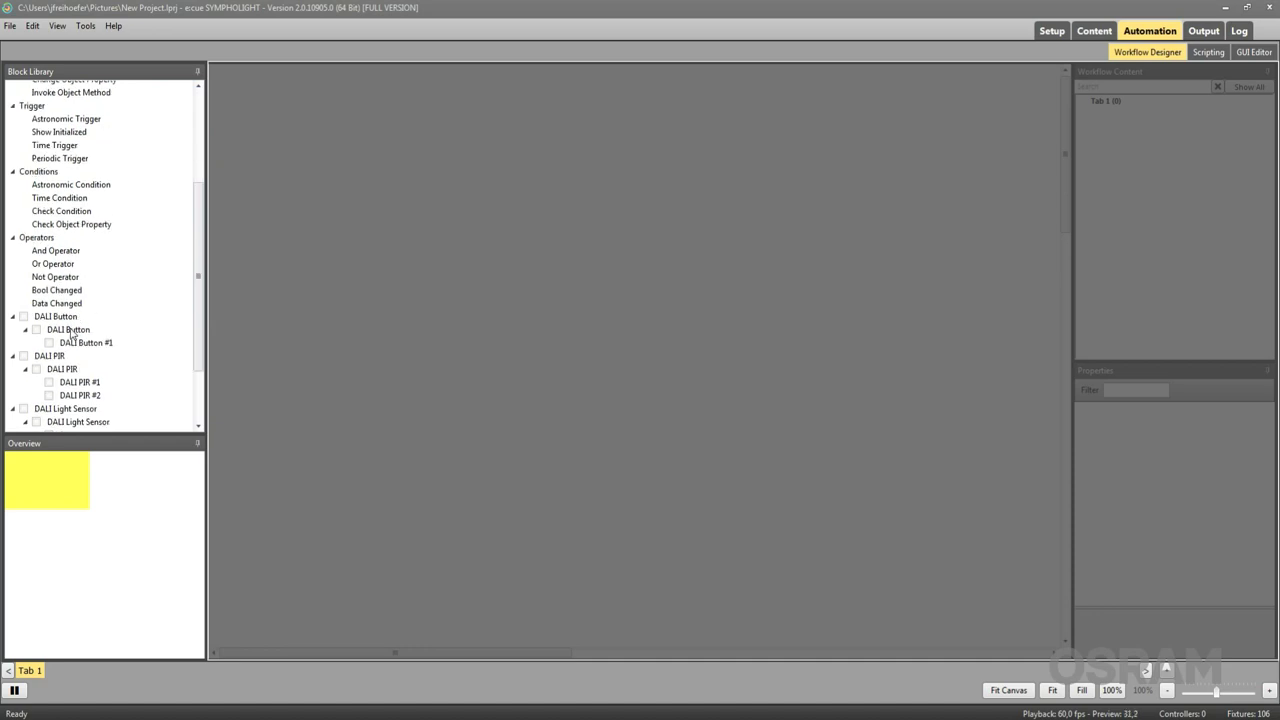
{"action": "scroll", "coordinate": [87, 361], "scroll_direction": "down", "scroll_amount": 1}
{"action": "scroll", "coordinate": [97, 402], "scroll_direction": "down", "scroll_amount": 2}
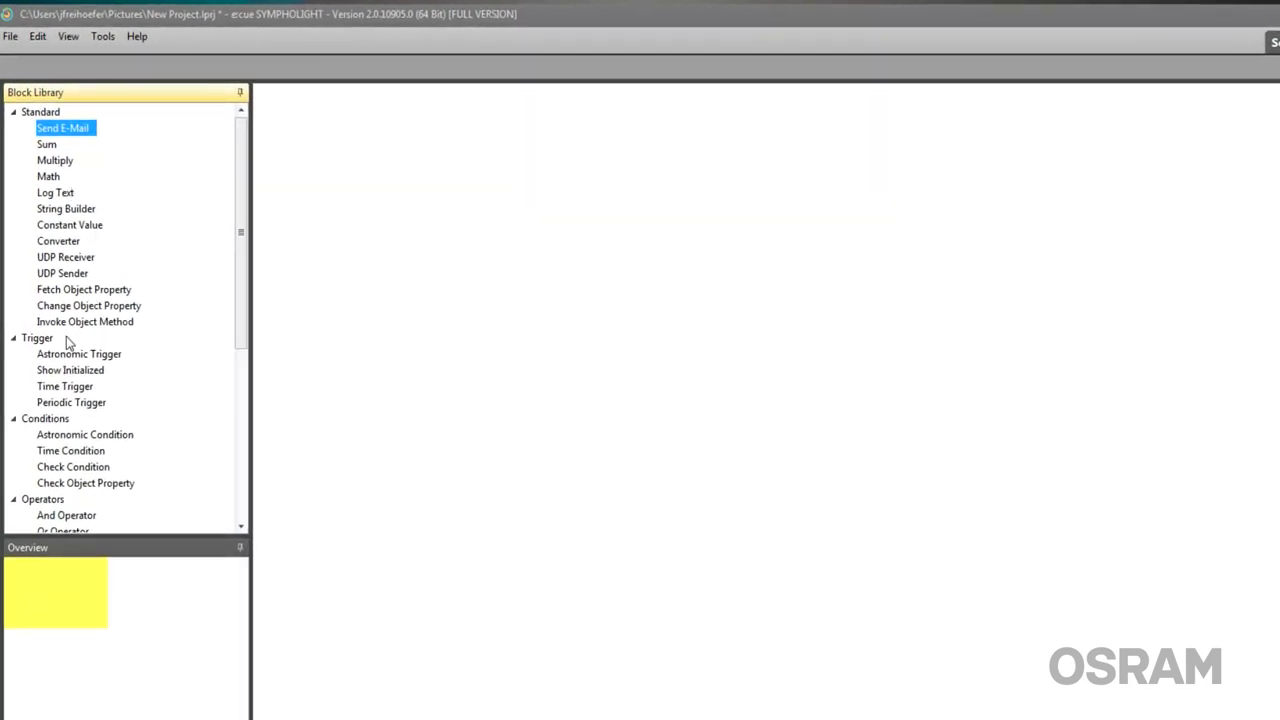
Step: Place a Time Trigger block on the workflow canvas and bring up its schedule settings
{"action": "left_click_drag", "start_coordinate": [58, 390], "coordinate": [547, 203]}
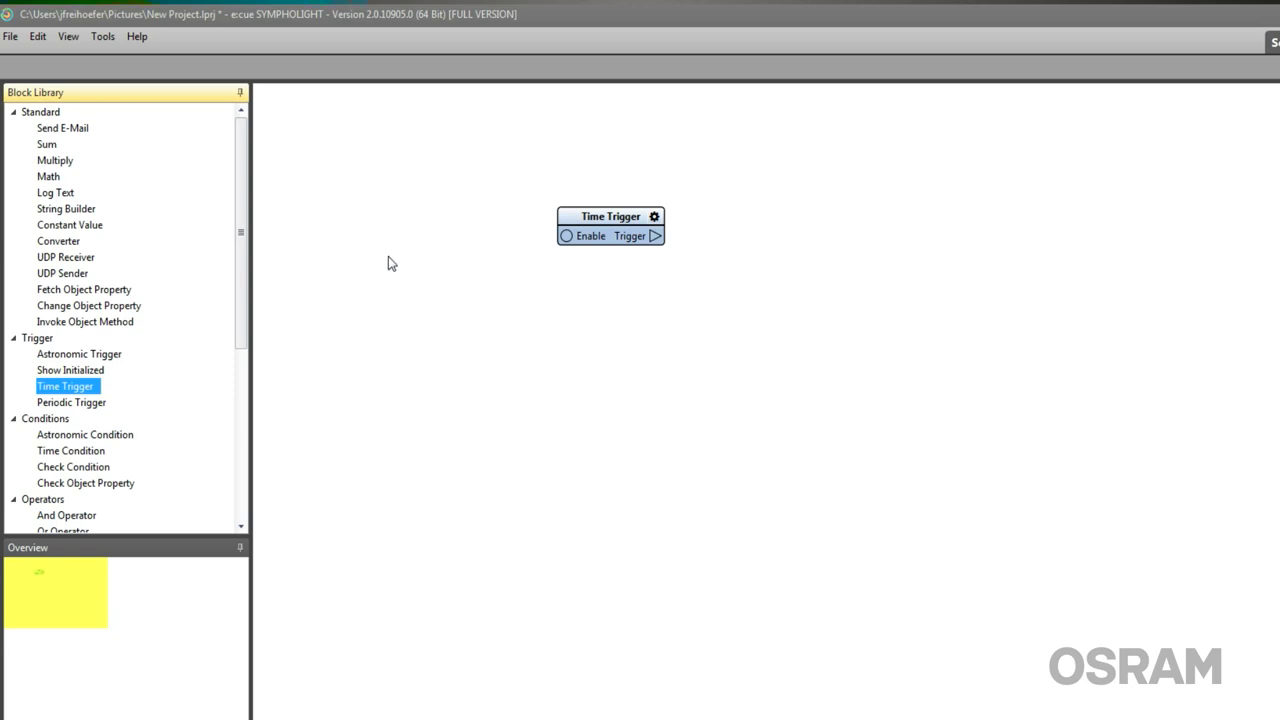
{"action": "left_click", "coordinate": [601, 226]}
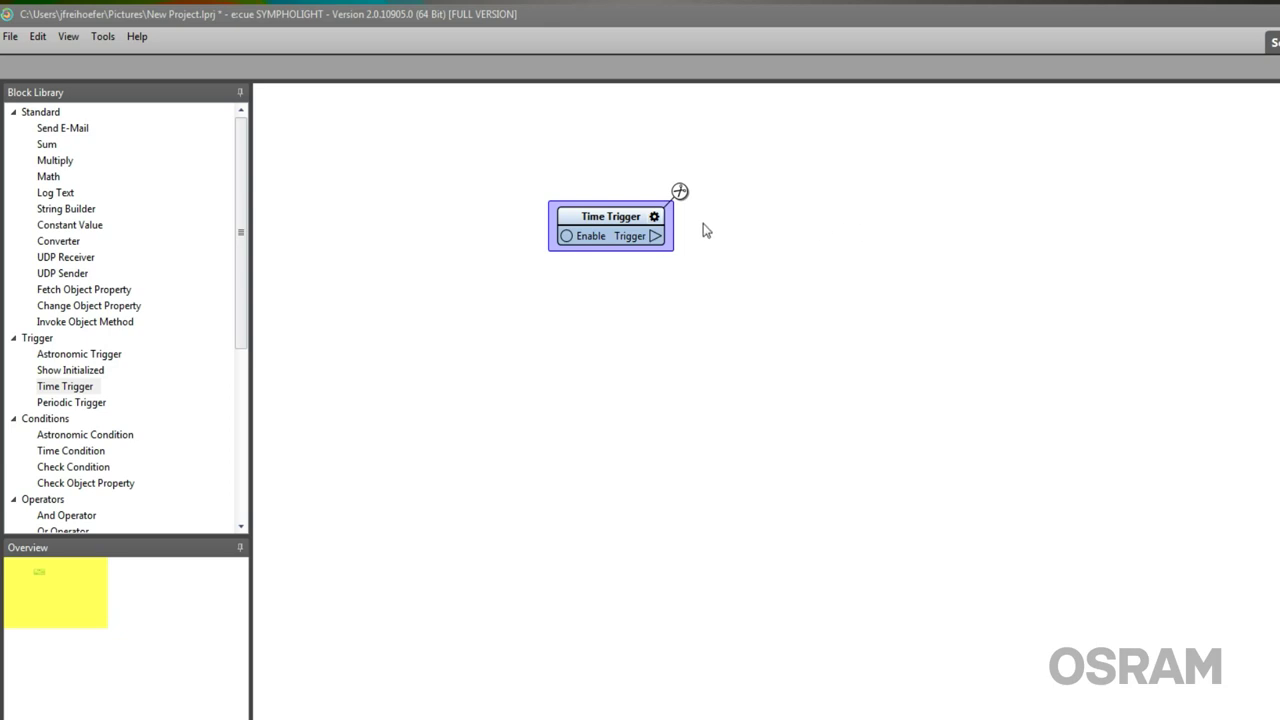
{"action": "left_click", "coordinate": [653, 218]}
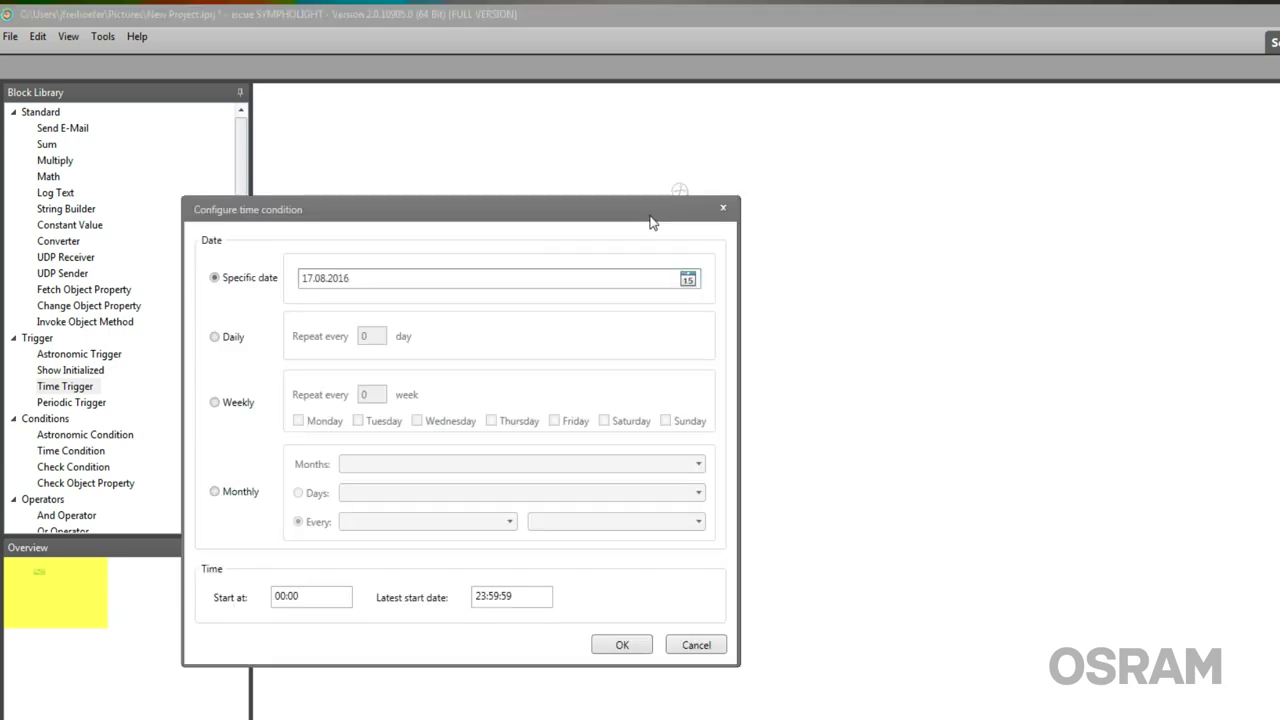
{"action": "left_click_drag", "start_coordinate": [521, 214], "coordinate": [651, 206]}
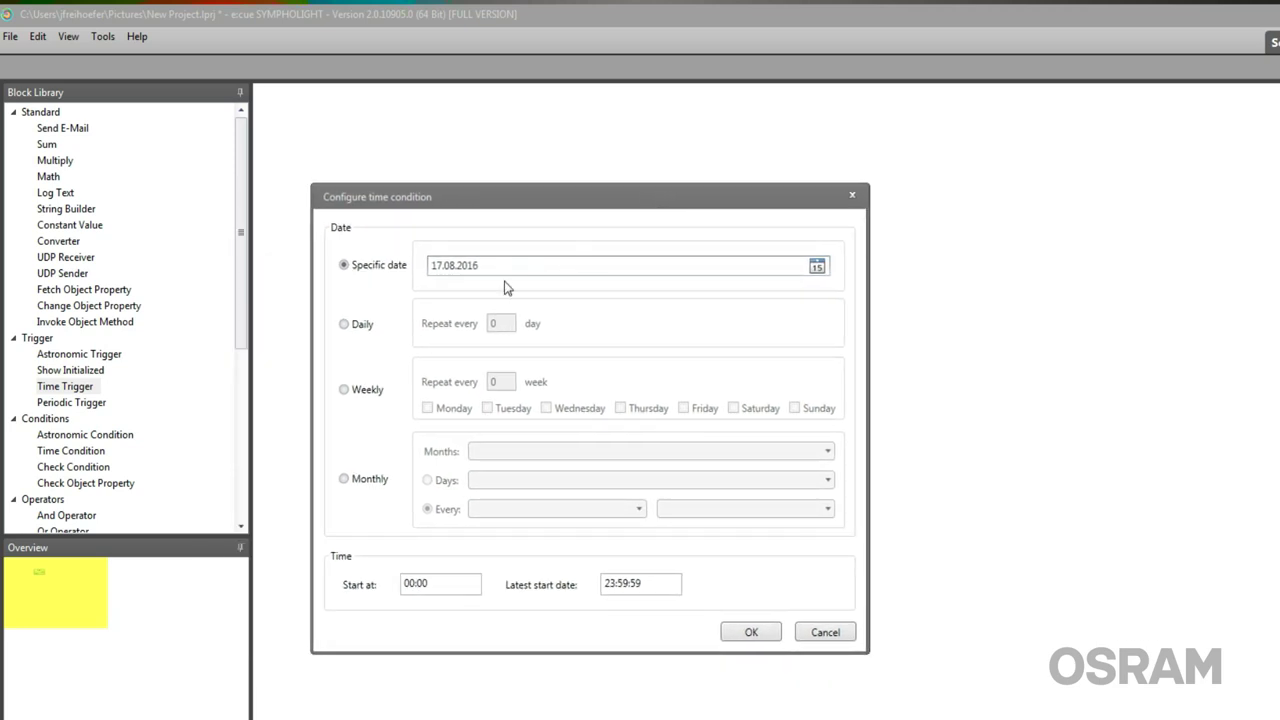
Step: Schedule the trigger weekly, Monday to Friday, starting at 07:00
{"action": "left_click", "coordinate": [362, 391]}
{"action": "left_click", "coordinate": [452, 413]}
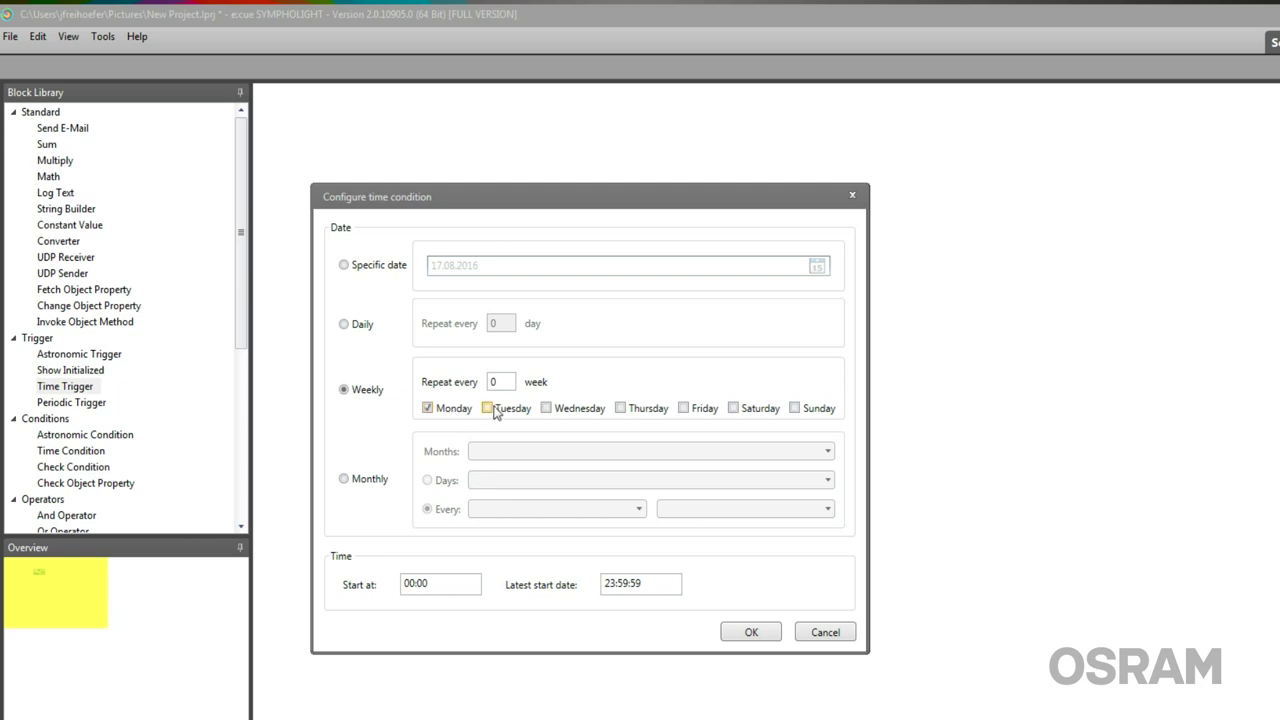
{"action": "left_click", "coordinate": [512, 413]}
{"action": "left_click", "coordinate": [578, 414]}
{"action": "left_click", "coordinate": [652, 412]}
{"action": "left_click", "coordinate": [703, 413]}
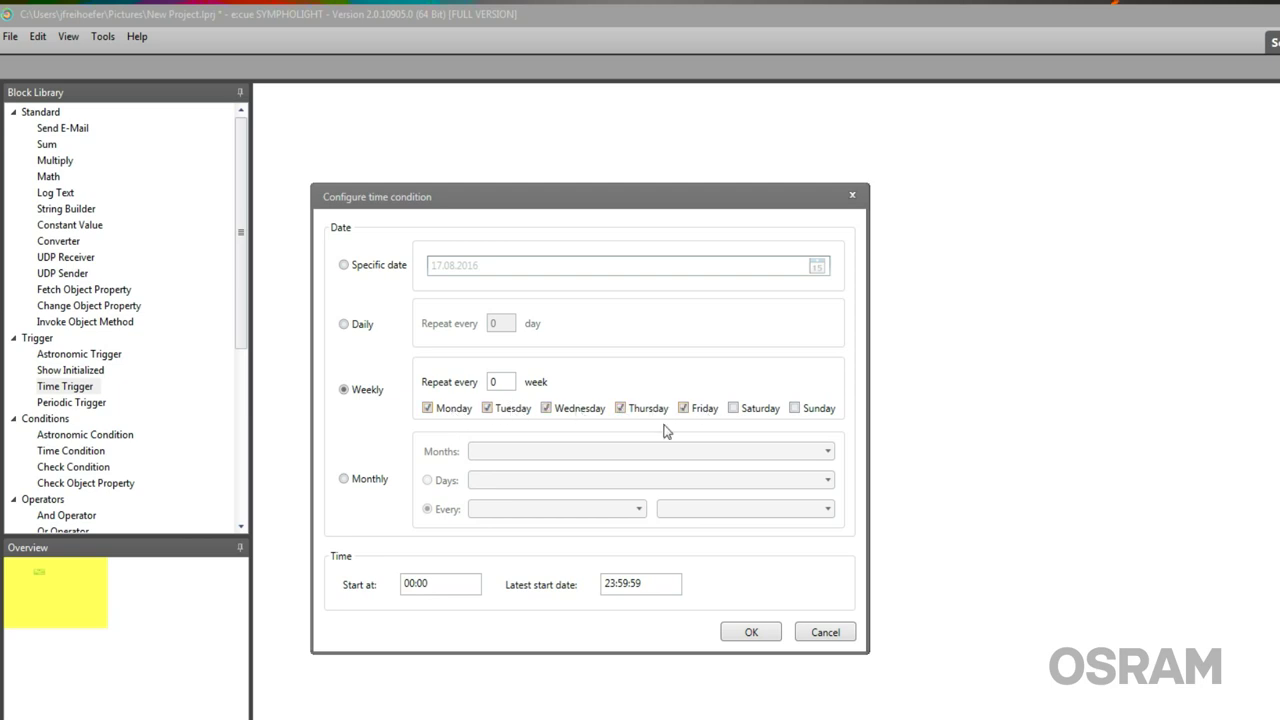
{"action": "double_click", "coordinate": [437, 583]}
{"action": "type", "text": "0"}
{"action": "left_click", "coordinate": [750, 634]}
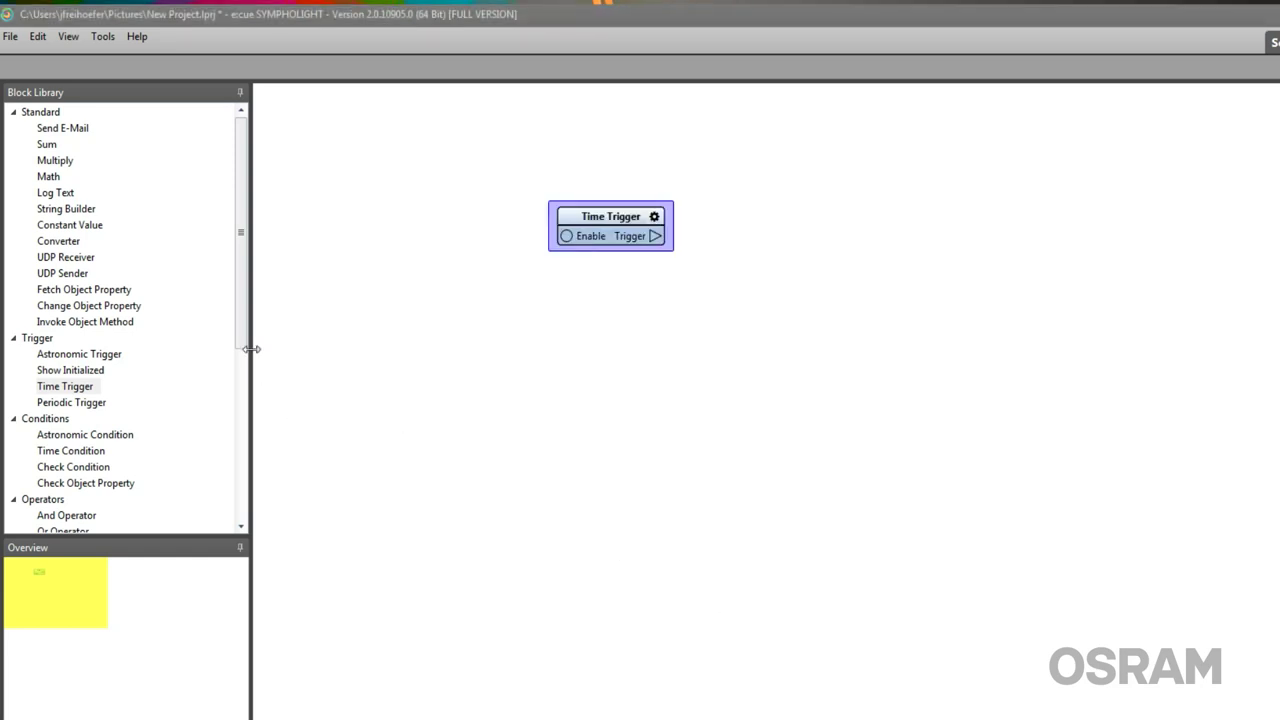
Step: Place a Sequence Basic block for Sequence #1 on the canvas beside the Time Trigger
{"action": "left_click_drag", "start_coordinate": [244, 346], "coordinate": [240, 521]}
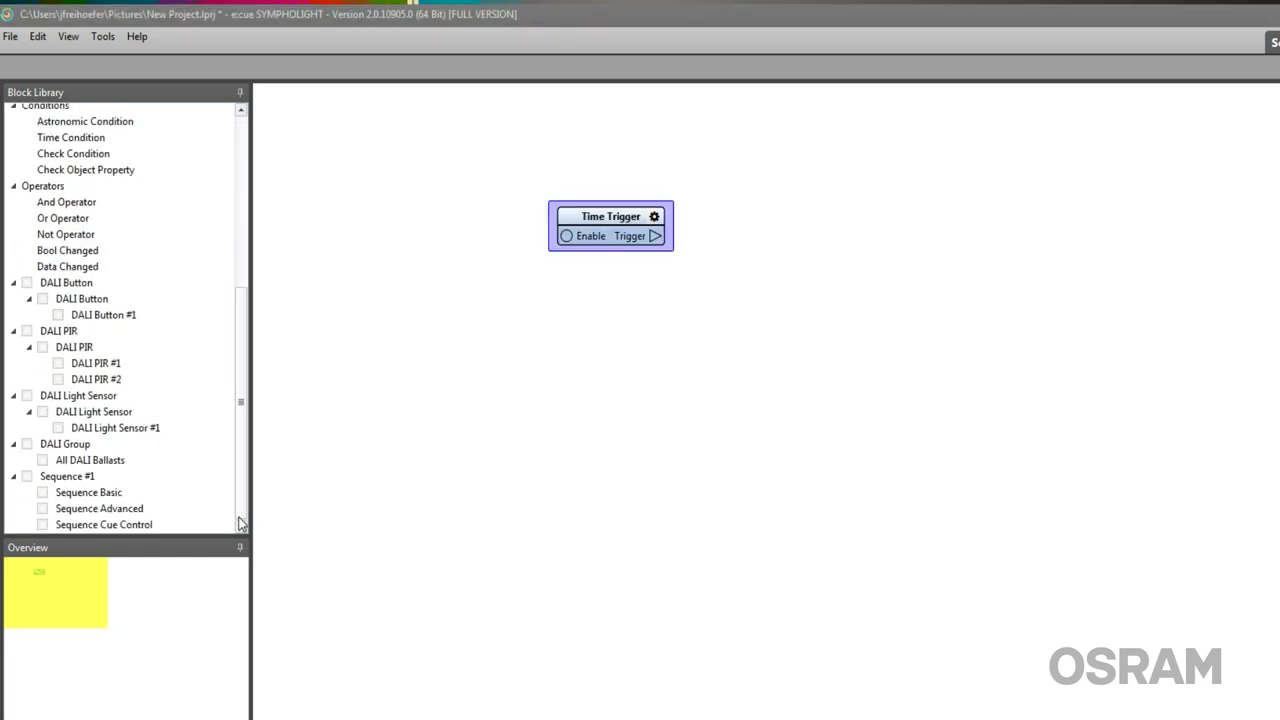
{"action": "left_click", "coordinate": [83, 494]}
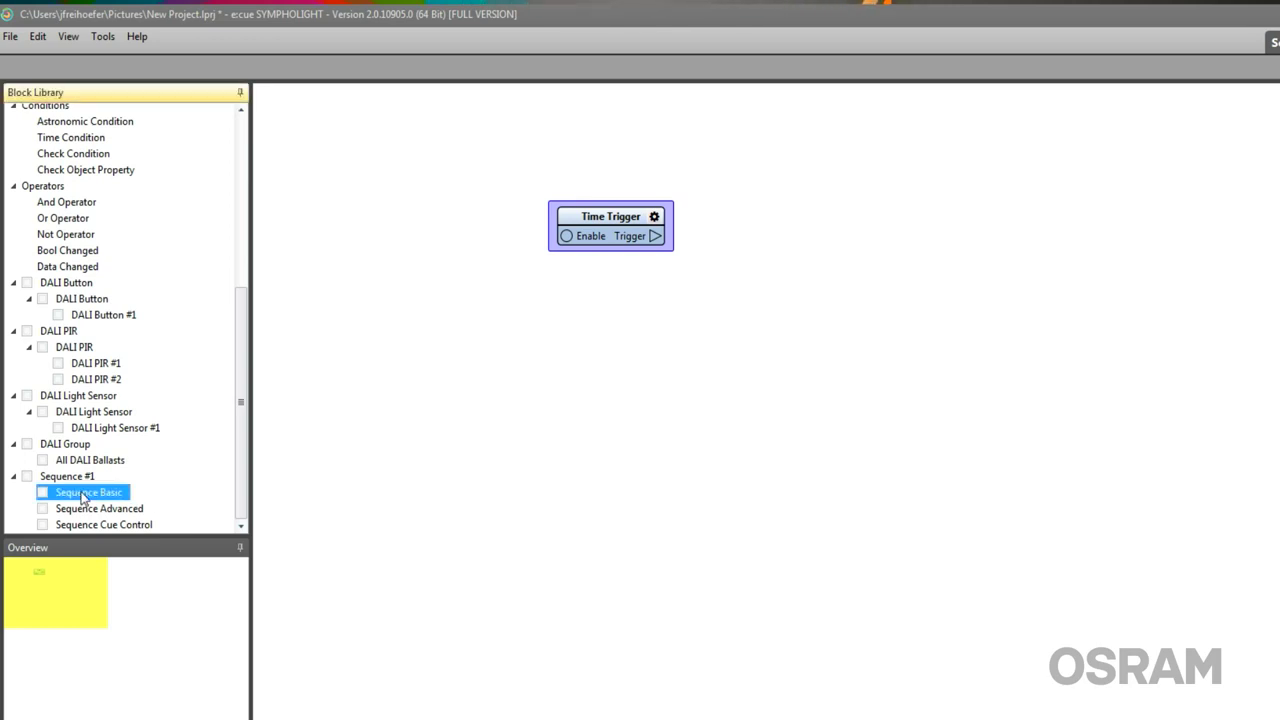
{"action": "left_click_drag", "start_coordinate": [83, 494], "coordinate": [890, 208]}
Step: Wire the Time Trigger's Trigger output to the Sequence Basic block's Start input
{"action": "mouse_move", "coordinate": [952, 212]}
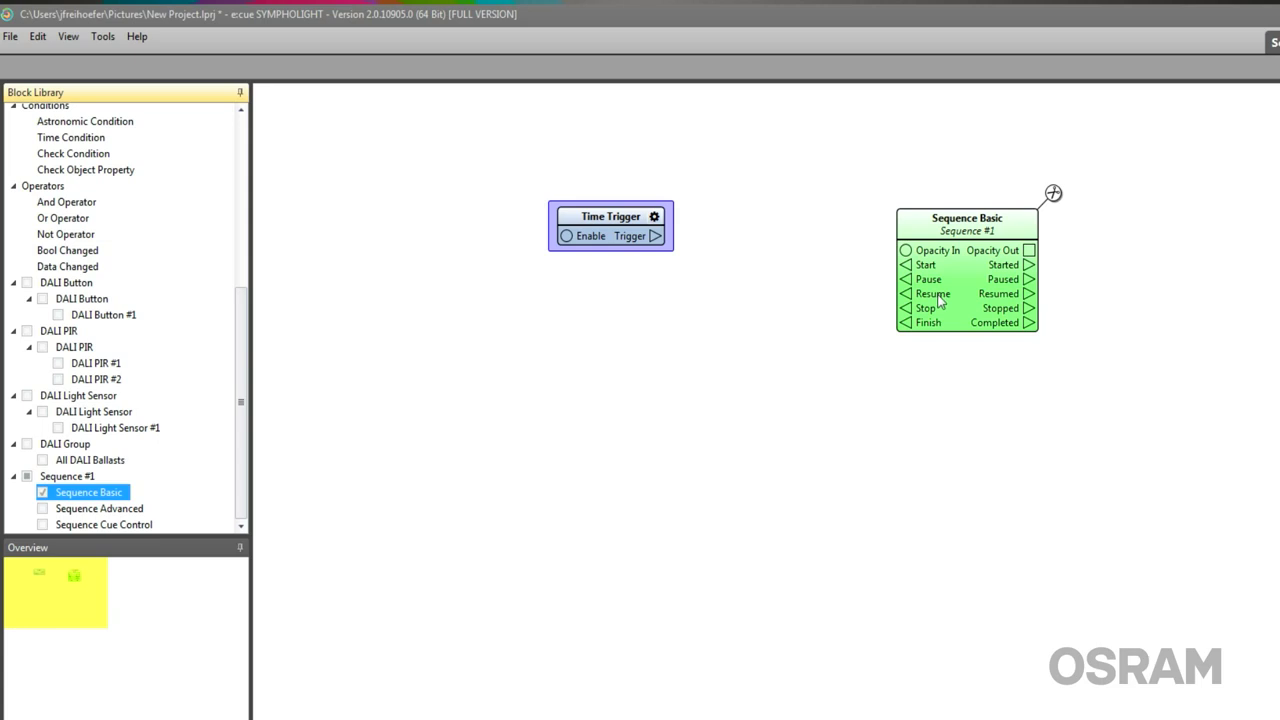
{"action": "left_click", "coordinate": [958, 252]}
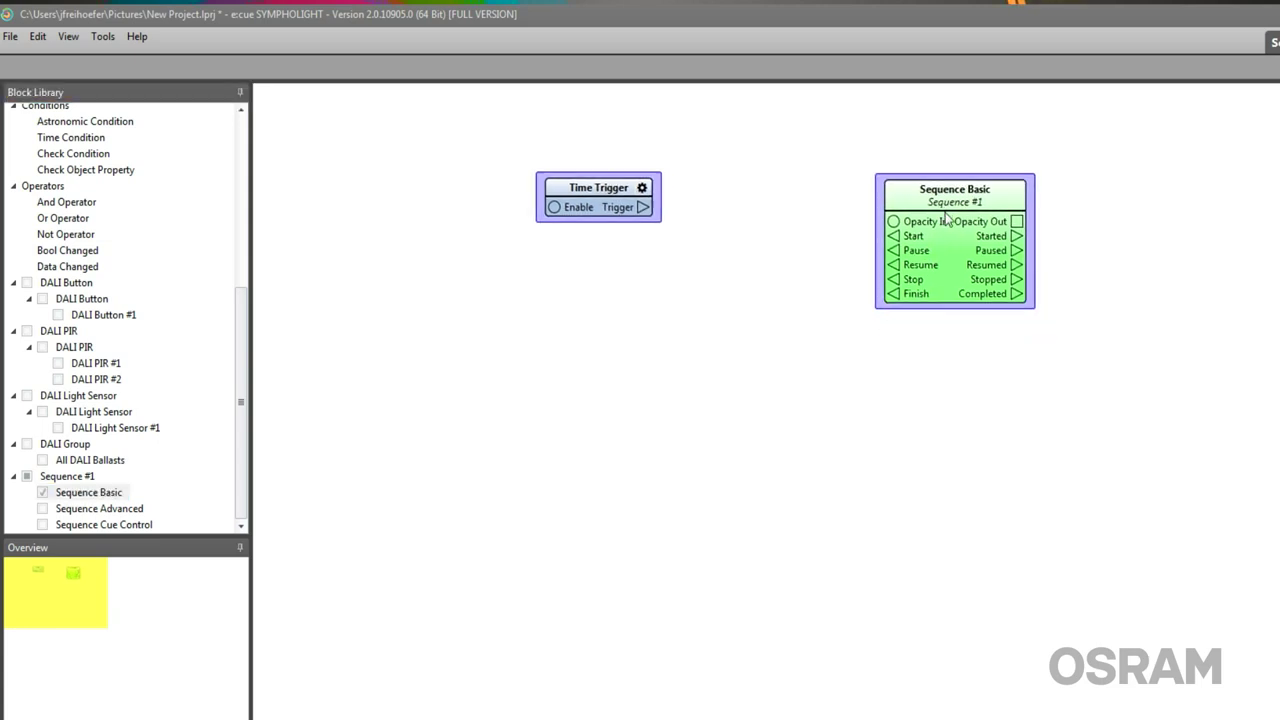
{"action": "left_click", "coordinate": [641, 207]}
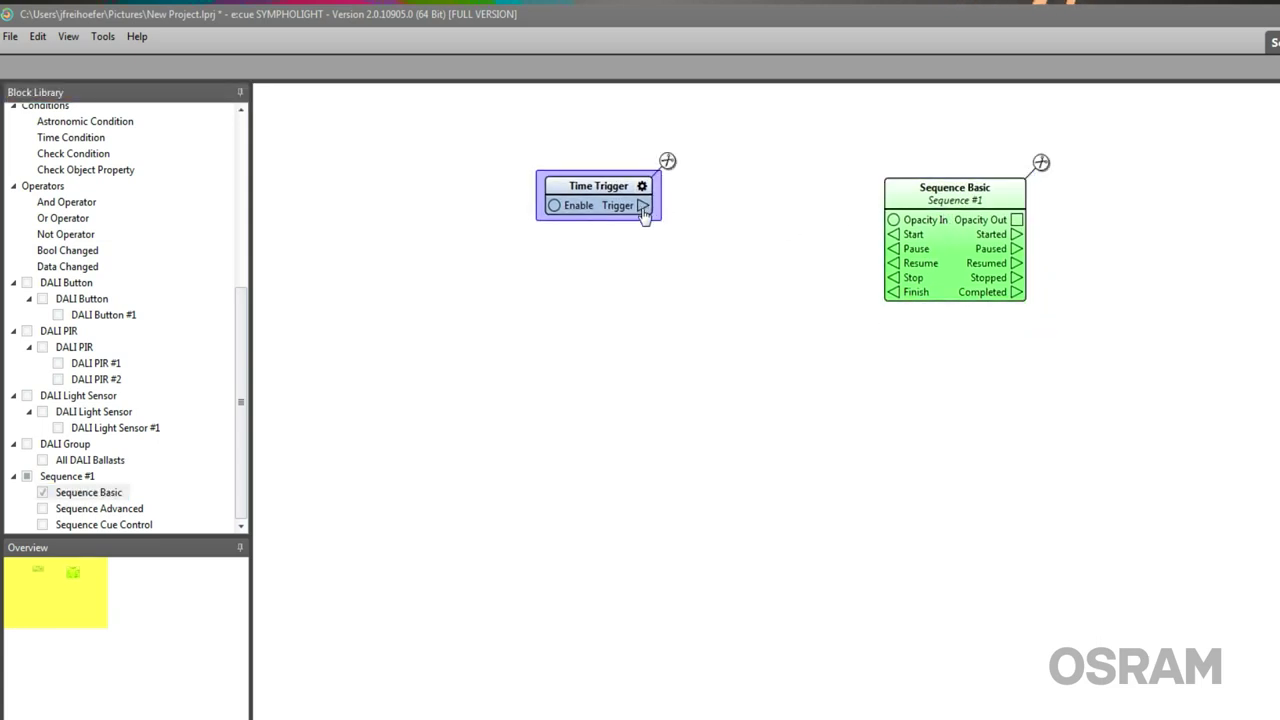
{"action": "left_click_drag", "start_coordinate": [641, 207], "coordinate": [898, 244]}
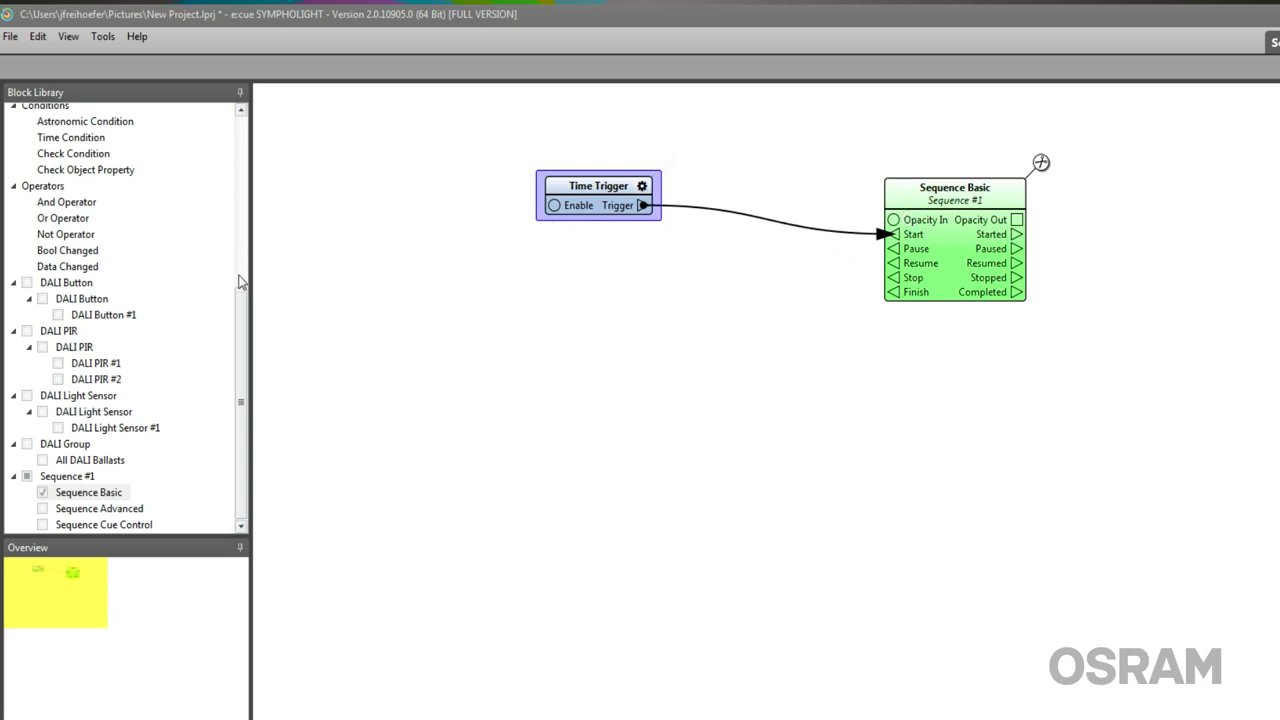
Step: Place a second Time Trigger block on the workflow canvas
{"action": "scroll", "coordinate": [240, 300], "scroll_direction": "up", "scroll_amount": 6}
{"action": "scroll", "coordinate": [86, 210], "scroll_direction": "up", "scroll_amount": 1}
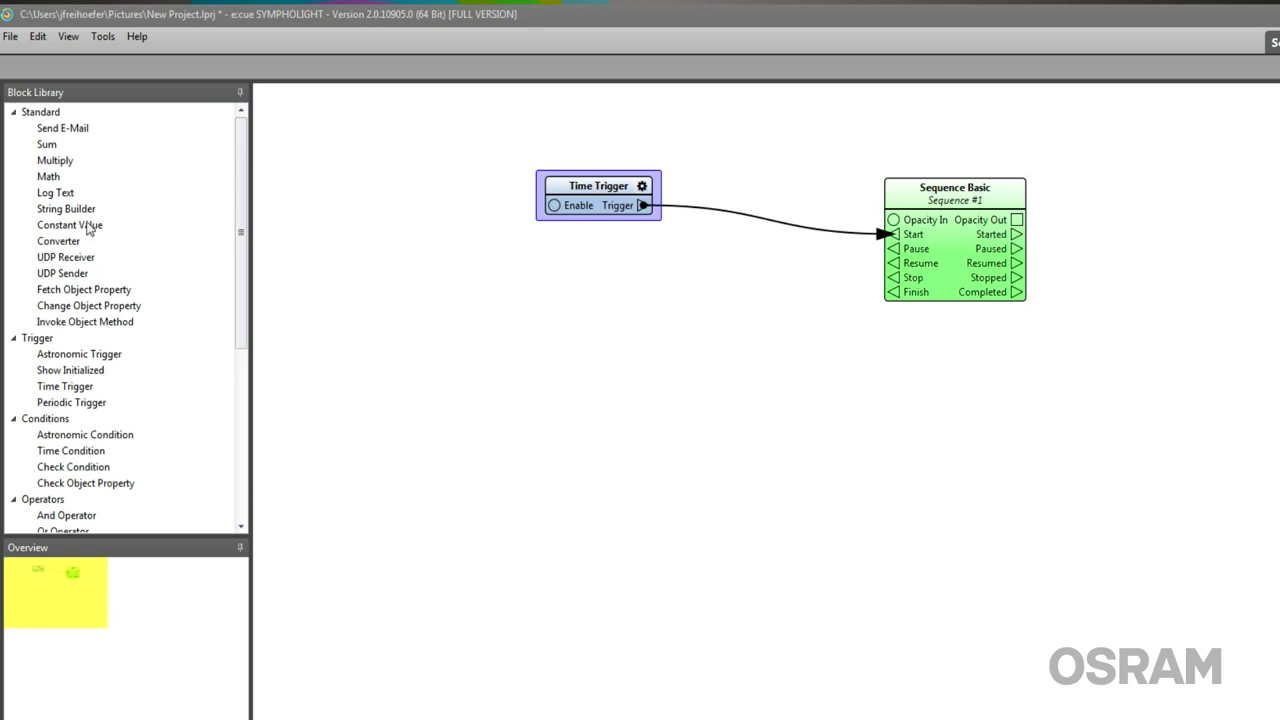
{"action": "left_click", "coordinate": [100, 386]}
{"action": "left_click_drag", "start_coordinate": [100, 392], "coordinate": [567, 310]}
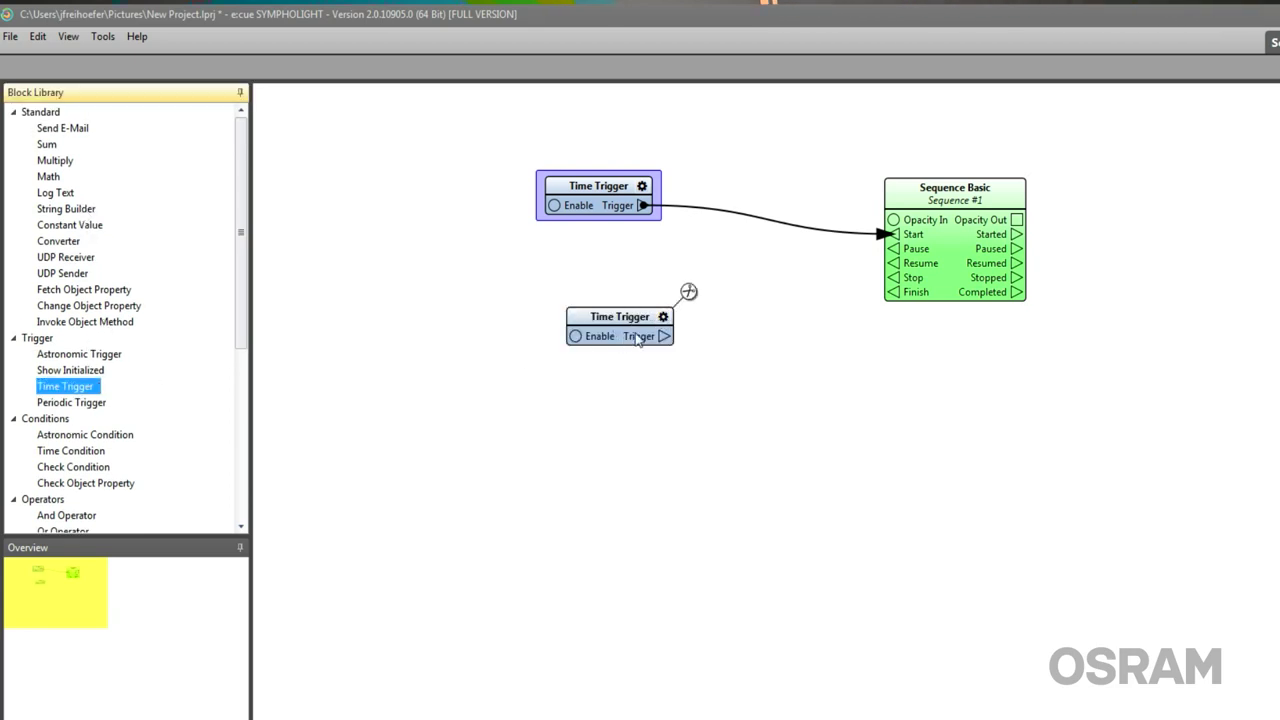
Step: Wire the new Time Trigger's output to Sequence Basic's Stop input
{"action": "left_click", "coordinate": [667, 343]}
{"action": "left_click_drag", "start_coordinate": [667, 343], "coordinate": [897, 286]}
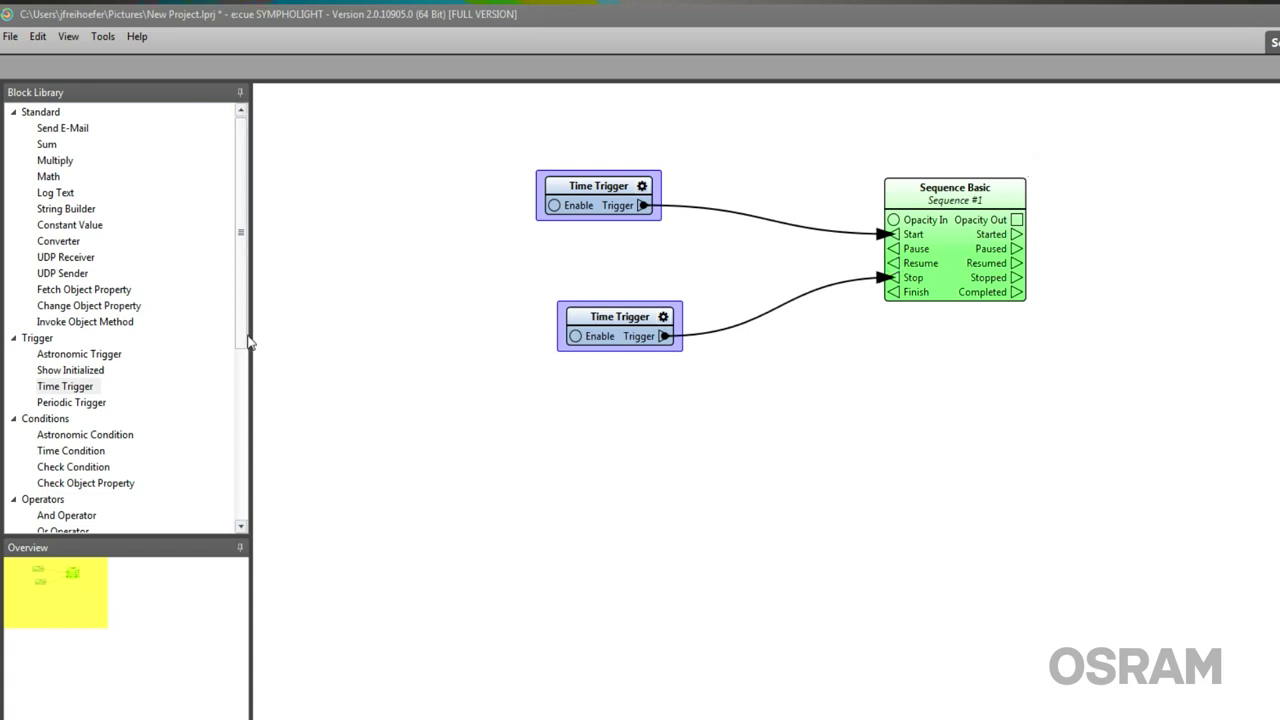
{"action": "left_click_drag", "start_coordinate": [241, 340], "coordinate": [236, 504]}
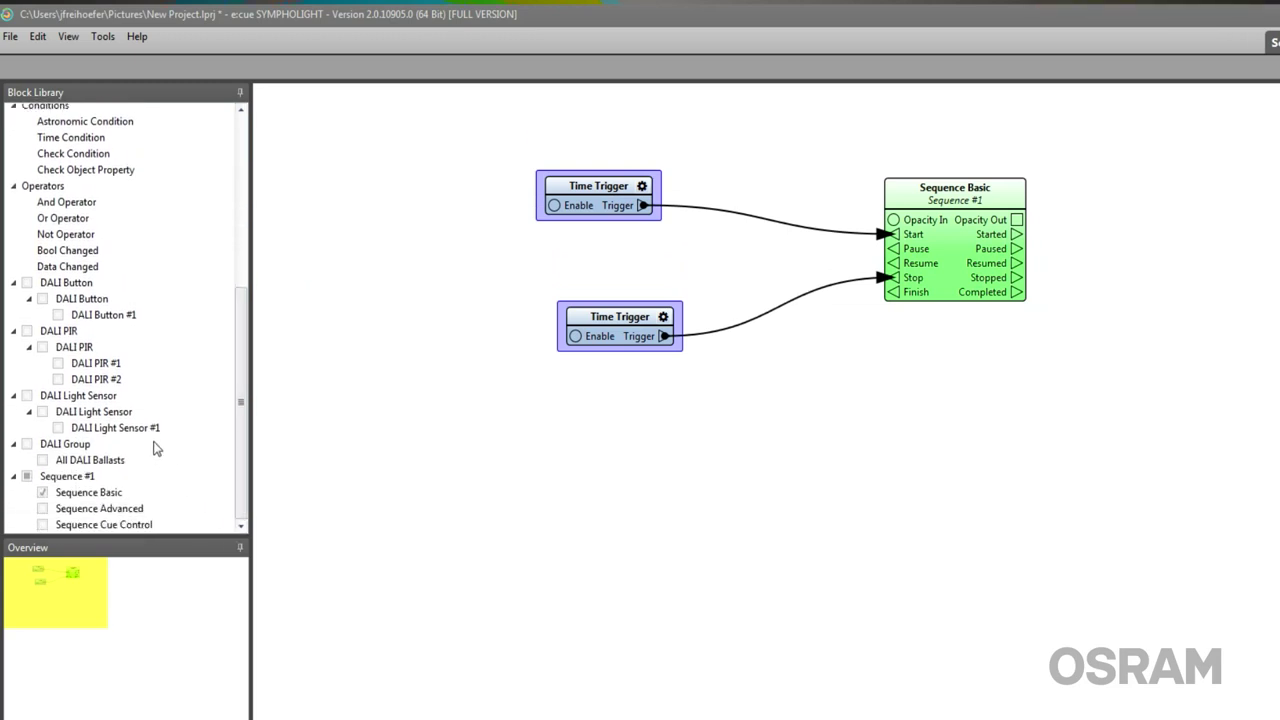
Step: Place a DALI PIR #1 sensor block and an All DALI Ballasts group block on the workflow
{"action": "left_click", "coordinate": [87, 368]}
{"action": "left_click_drag", "start_coordinate": [478, 427], "coordinate": [479, 428]}
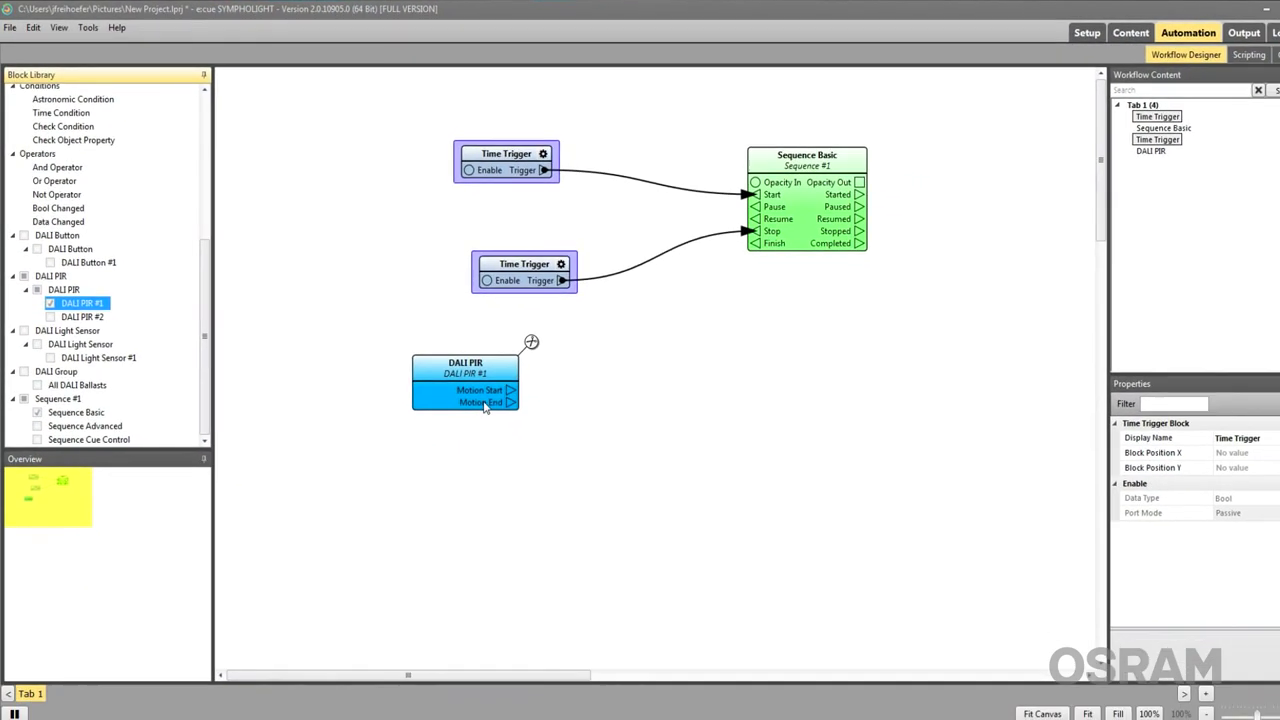
{"action": "left_click", "coordinate": [495, 408]}
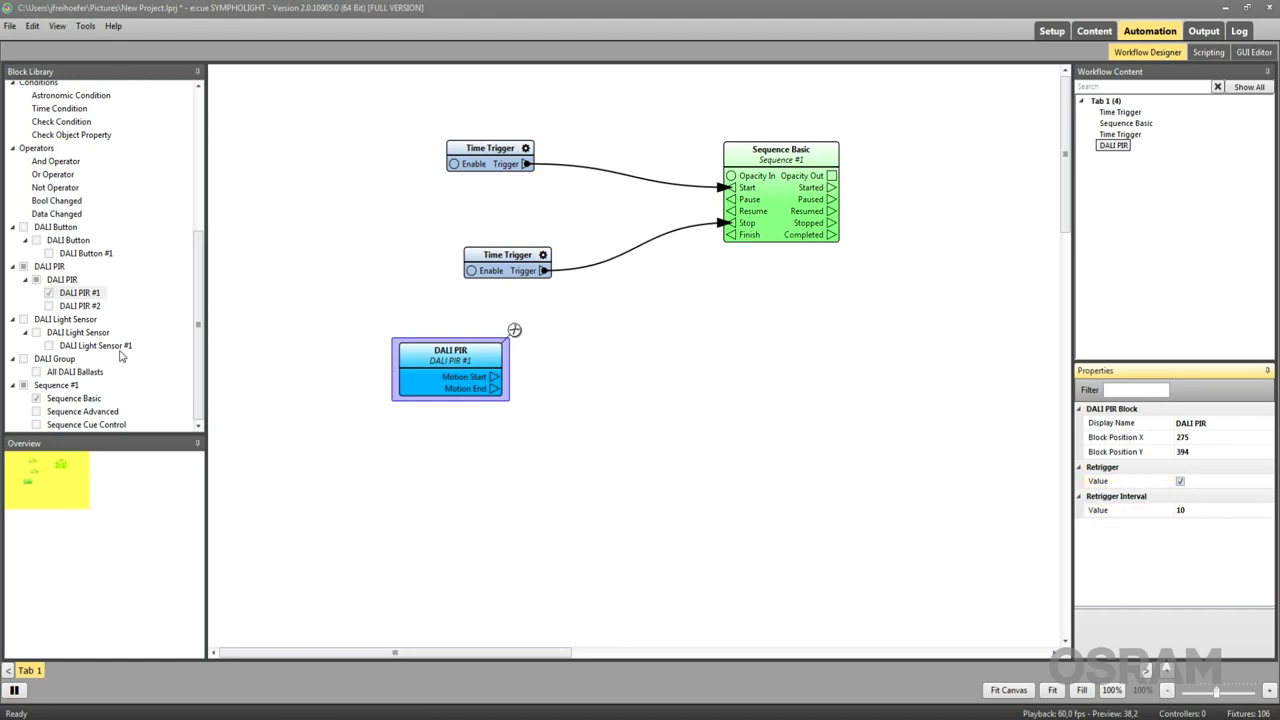
{"action": "left_click_drag", "start_coordinate": [78, 378], "coordinate": [773, 347]}
{"action": "left_click", "coordinate": [779, 381], "text": "ctrl"}
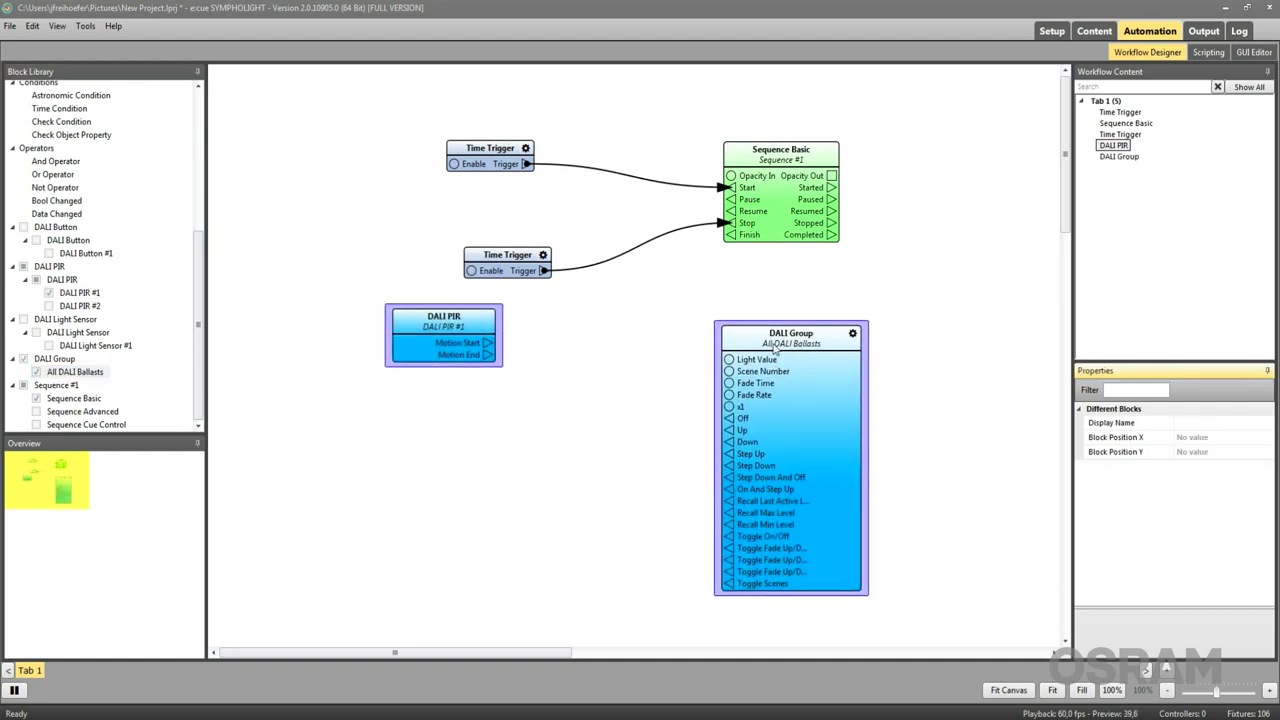
Step: Wire the PIR's Motion Start to Recall Last Active and Motion End to the group's Off
{"action": "left_click", "coordinate": [488, 348]}
{"action": "left_click_drag", "start_coordinate": [488, 348], "coordinate": [733, 507]}
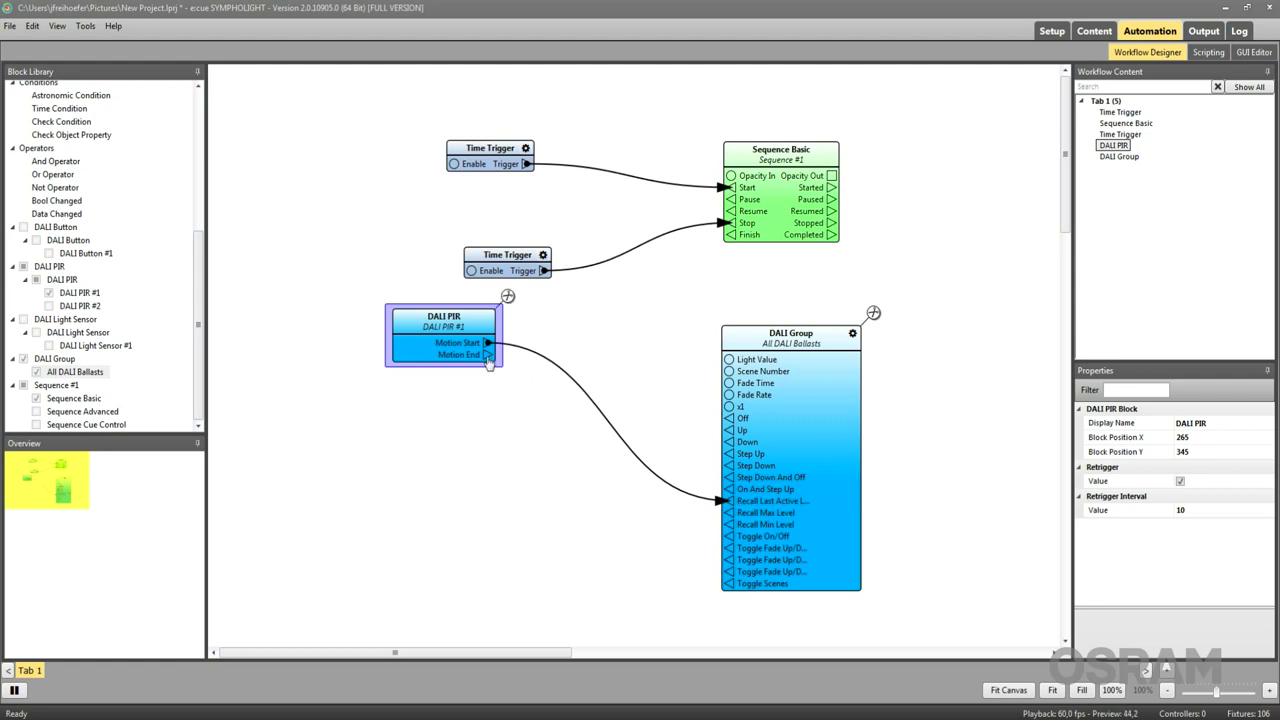
{"action": "left_click_drag", "start_coordinate": [489, 358], "coordinate": [730, 418]}
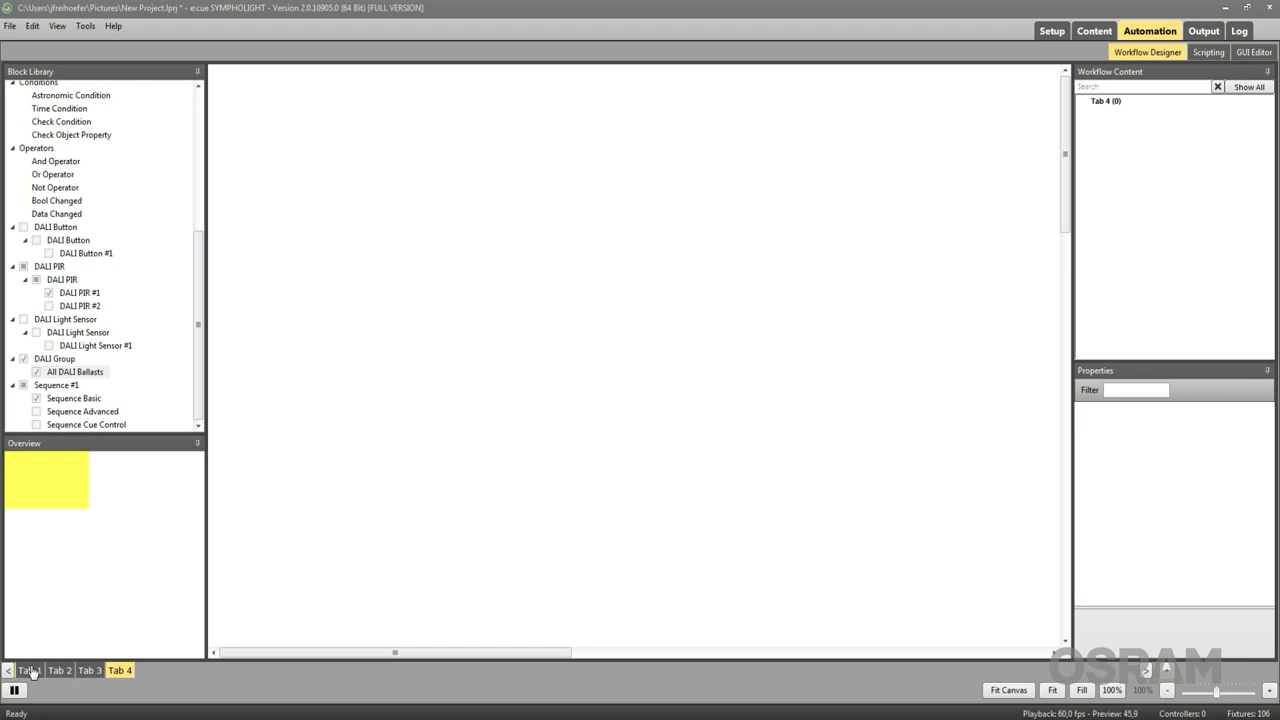
Step: Return to Tab 1 to show its Time Trigger, Sequence and DALI blocks
{"action": "left_click", "coordinate": [31, 670]}
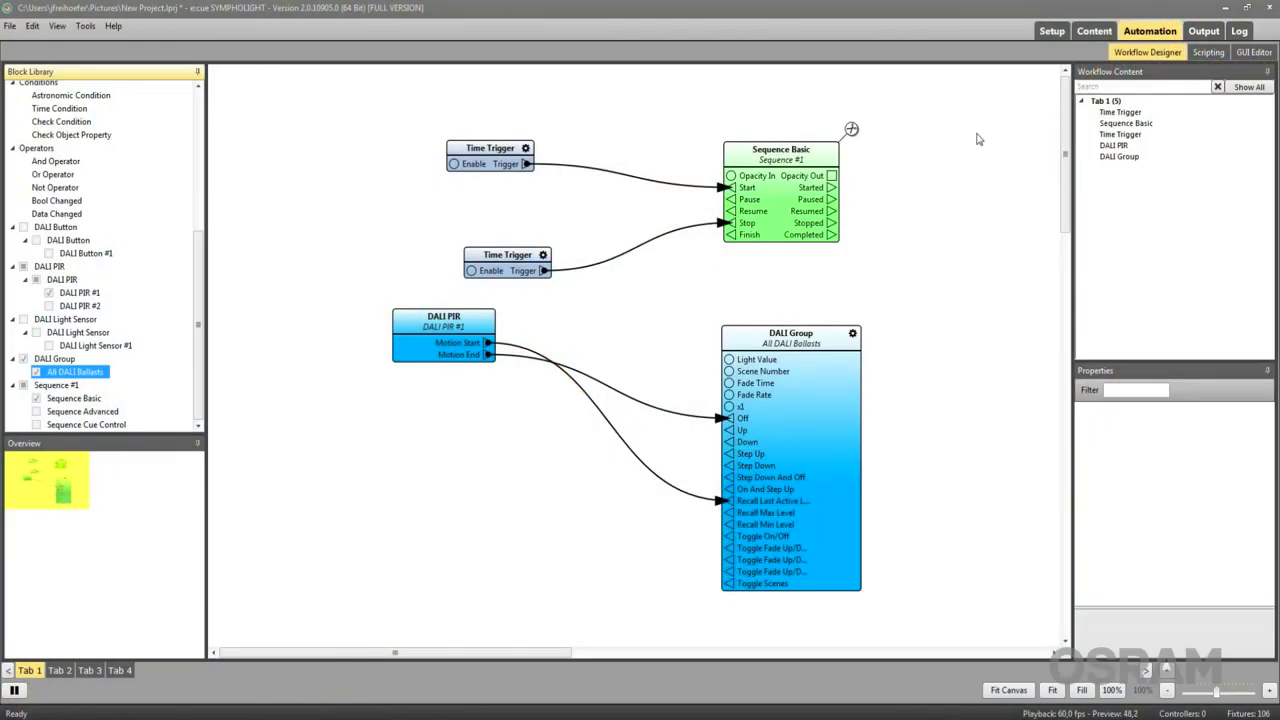
Step: Add a Button control to ActionPad Page 1 and preview the page in the browser
{"action": "left_click", "coordinate": [1254, 52]}
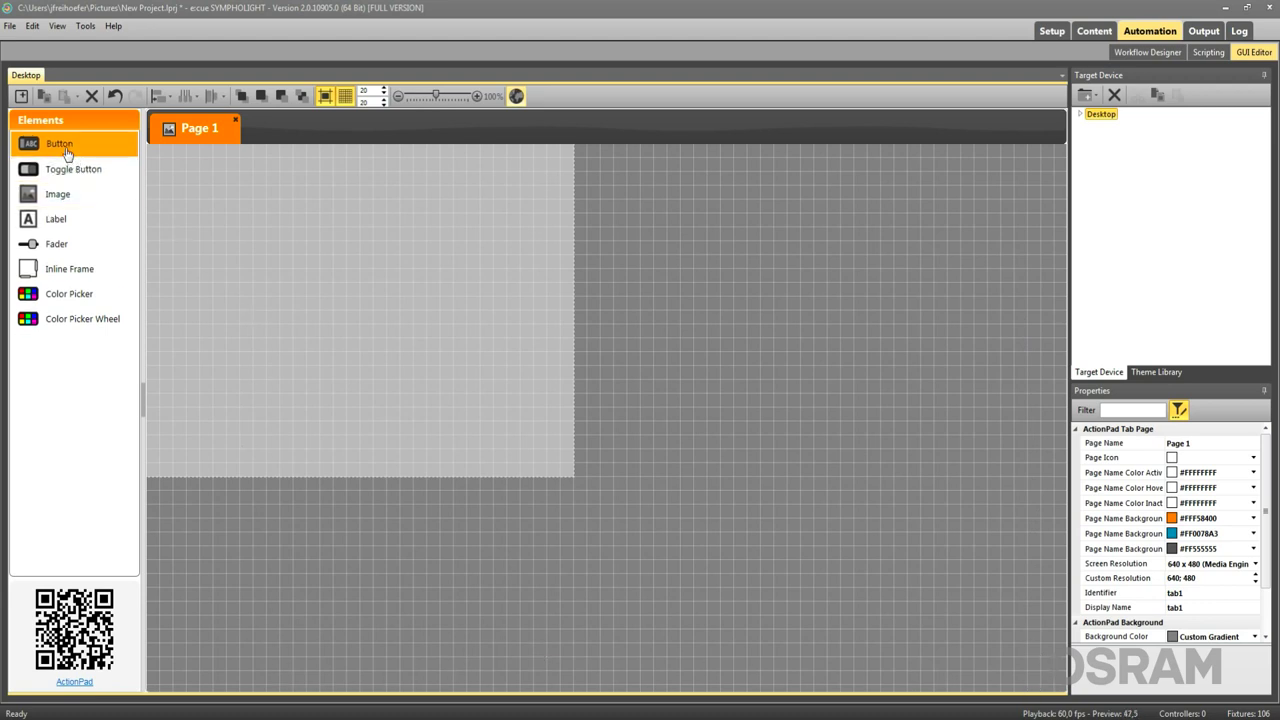
{"action": "left_click_drag", "start_coordinate": [63, 142], "coordinate": [205, 217]}
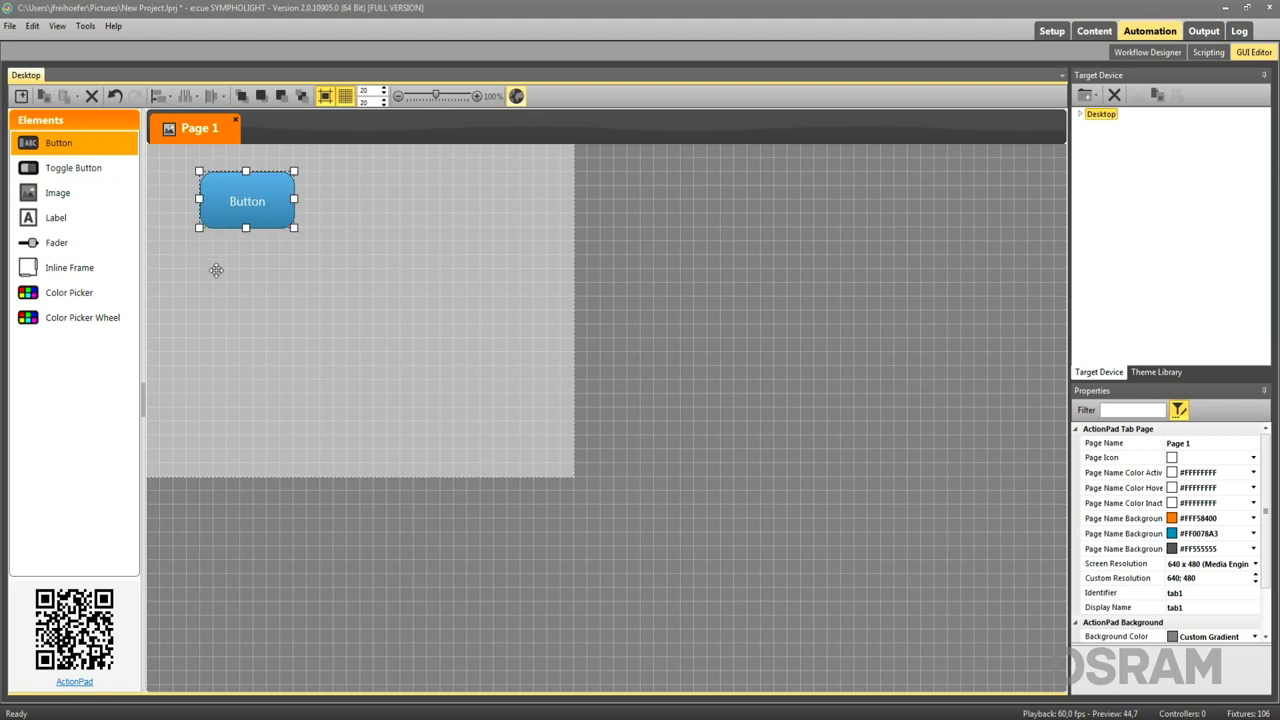
{"action": "left_click", "coordinate": [516, 97]}
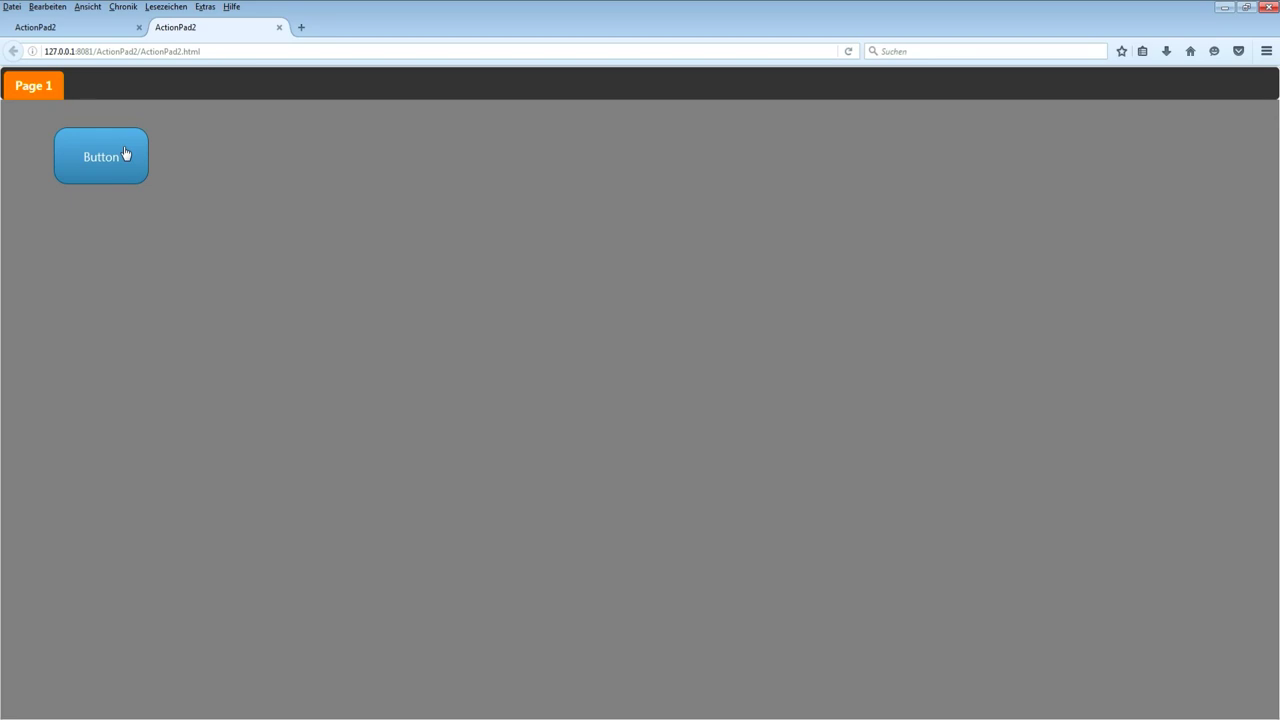
Step: Minimise the Firefox preview window to get back to the SYMPHOLIGHT GUI editor
{"action": "left_click", "coordinate": [1223, 8]}
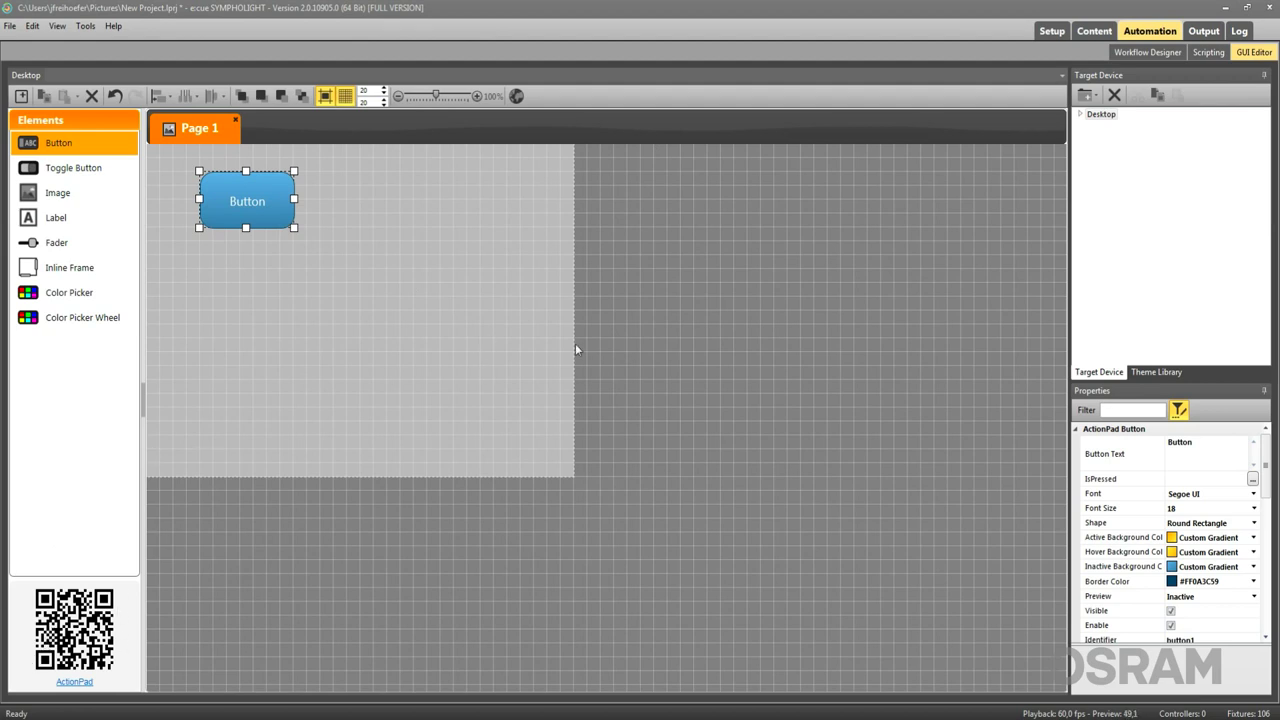
Step: Add the Page 1 button1 block to the workflow and wire its Press Action to Sequence Basic's Pause
{"action": "left_click", "coordinate": [1156, 52]}
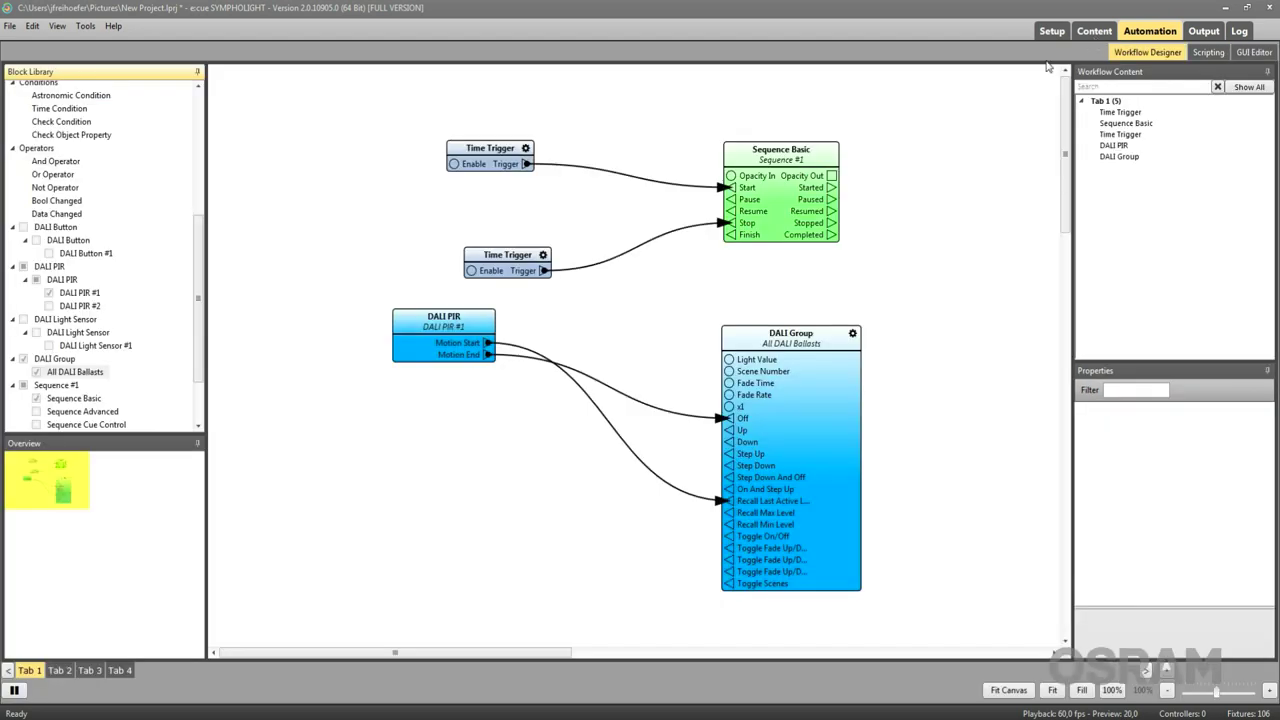
{"action": "scroll", "coordinate": [180, 386], "scroll_direction": "down", "scroll_amount": 2}
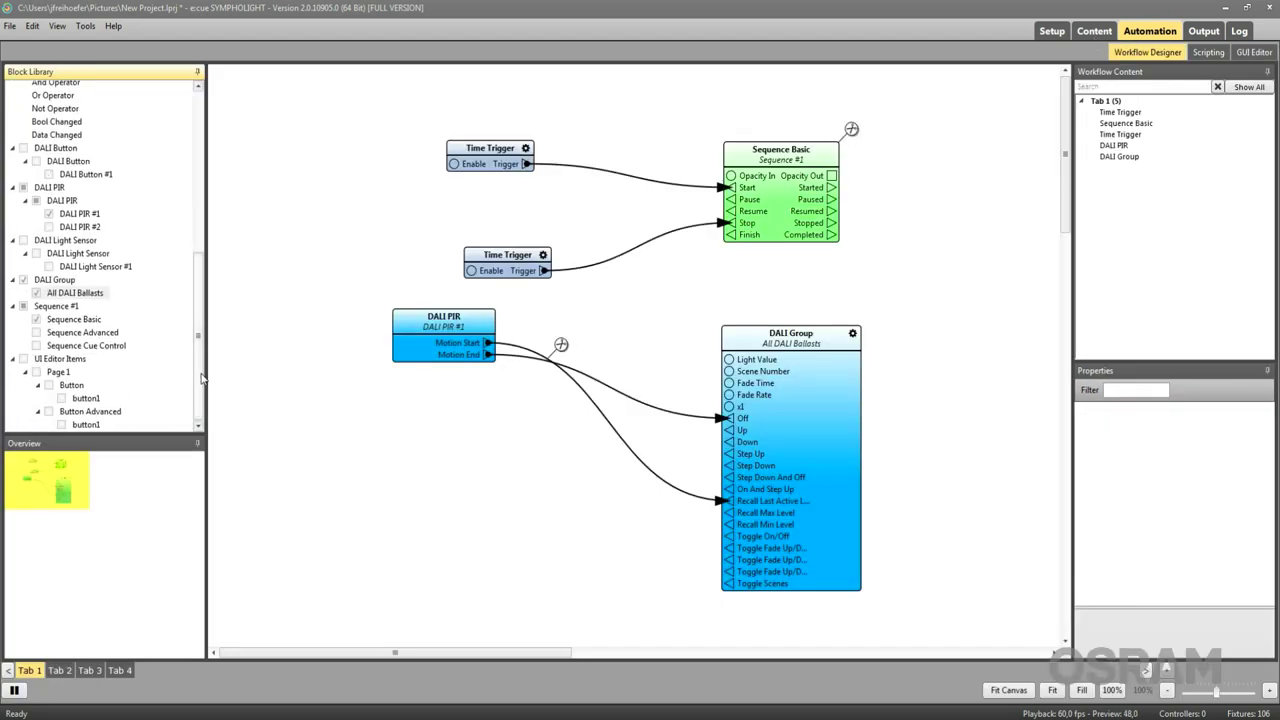
{"action": "left_click_drag", "start_coordinate": [87, 398], "coordinate": [364, 196]}
{"action": "left_click", "coordinate": [515, 203]}
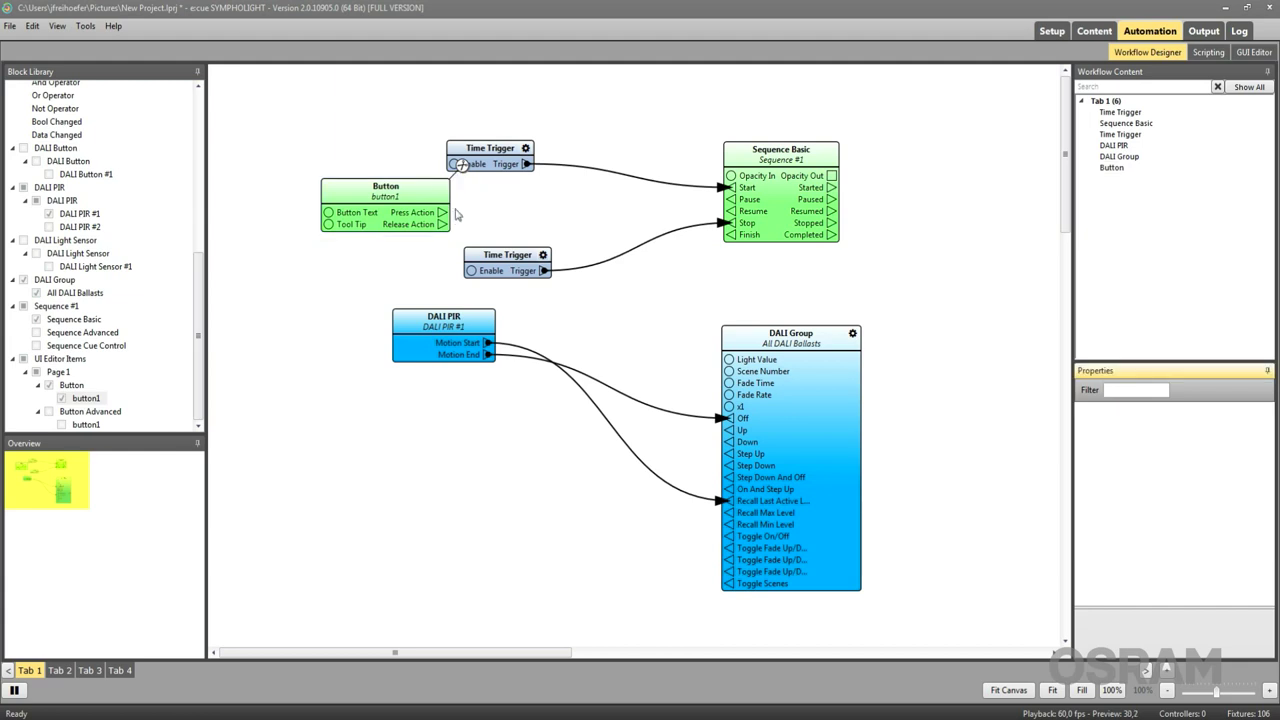
{"action": "left_click_drag", "start_coordinate": [443, 214], "coordinate": [735, 187]}
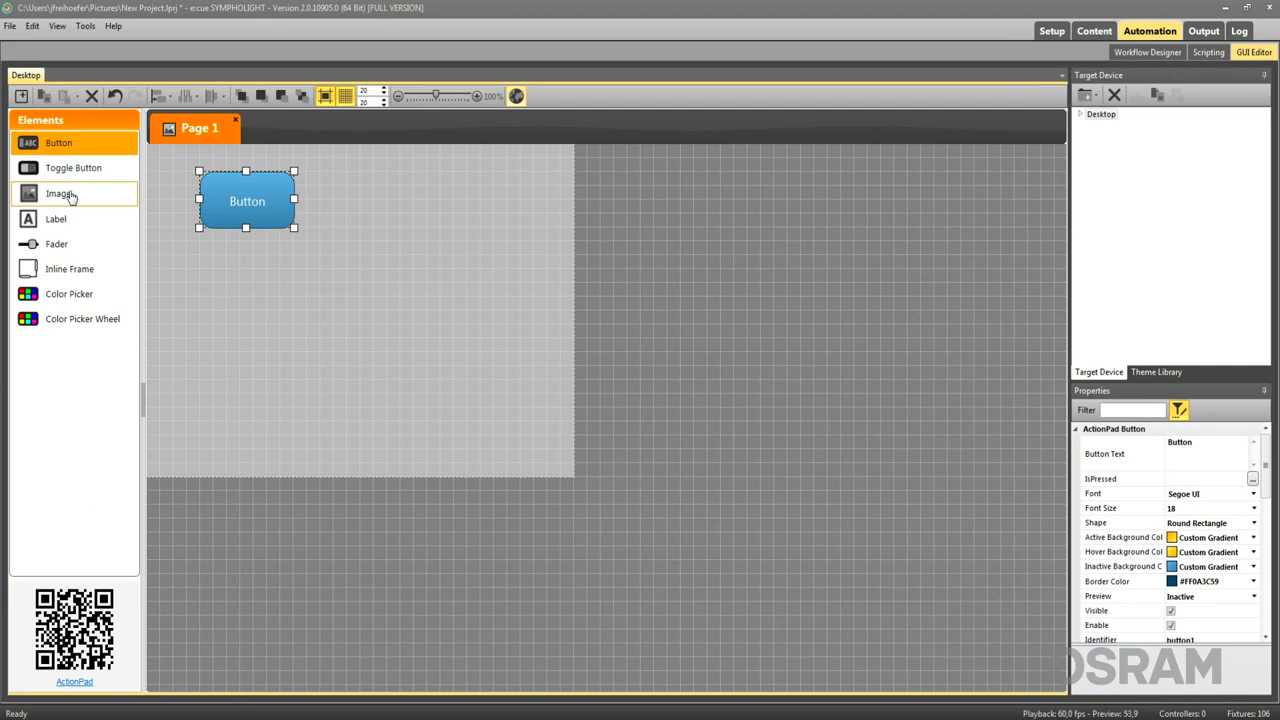
Step: Place an Image, Label, Fader, Color Picker, Color Picker Wheel and Inline Frame on Page 1
{"action": "left_click_drag", "start_coordinate": [71, 197], "coordinate": [437, 183]}
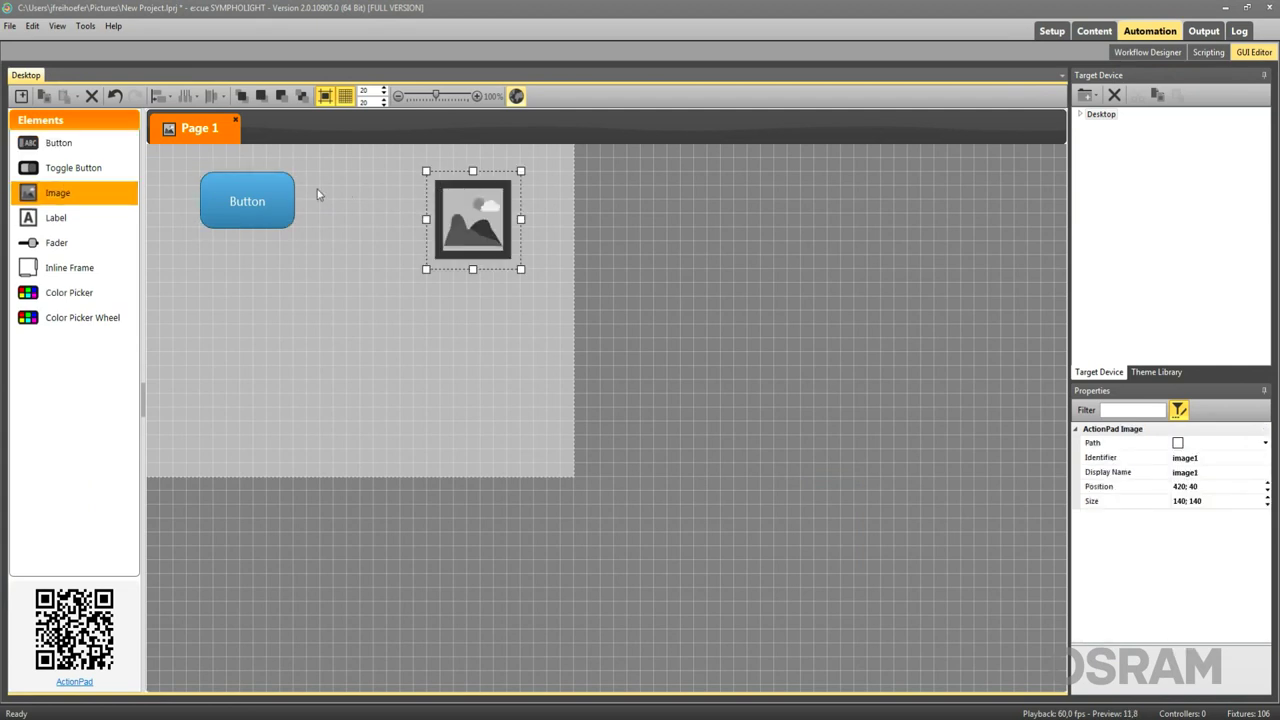
{"action": "left_click_drag", "start_coordinate": [74, 226], "coordinate": [235, 252]}
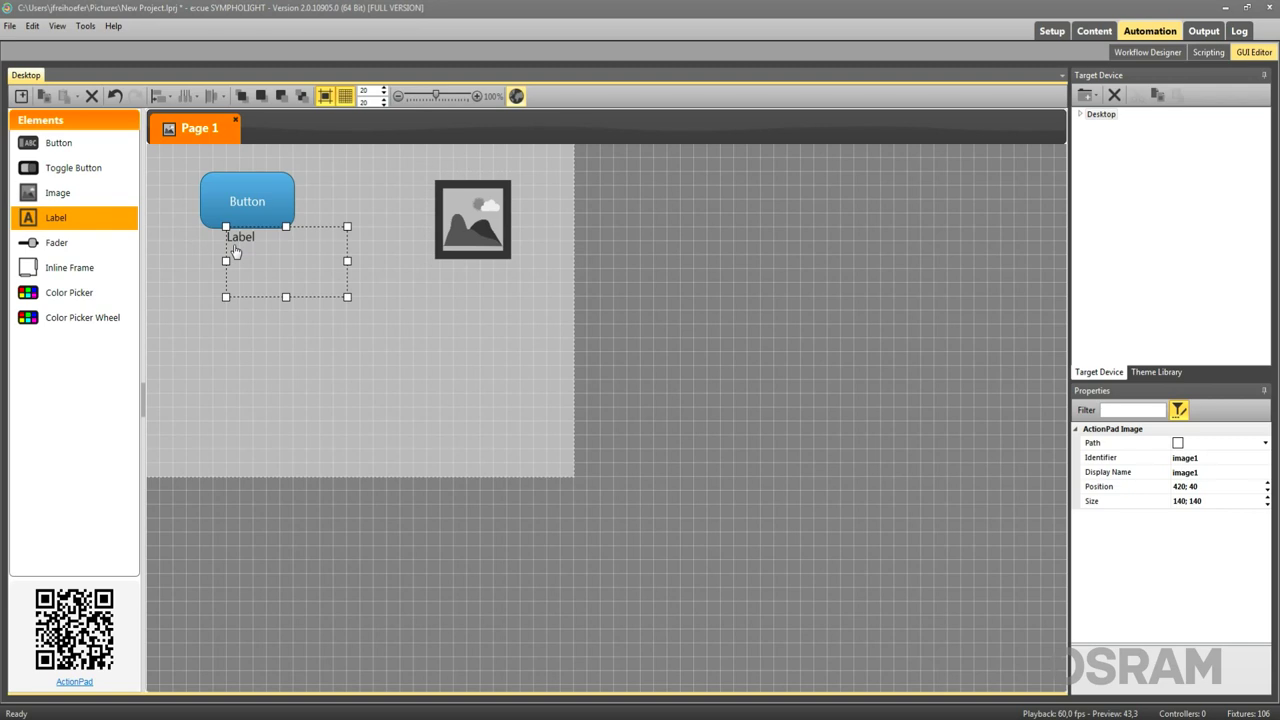
{"action": "left_click_drag", "start_coordinate": [68, 250], "coordinate": [426, 302]}
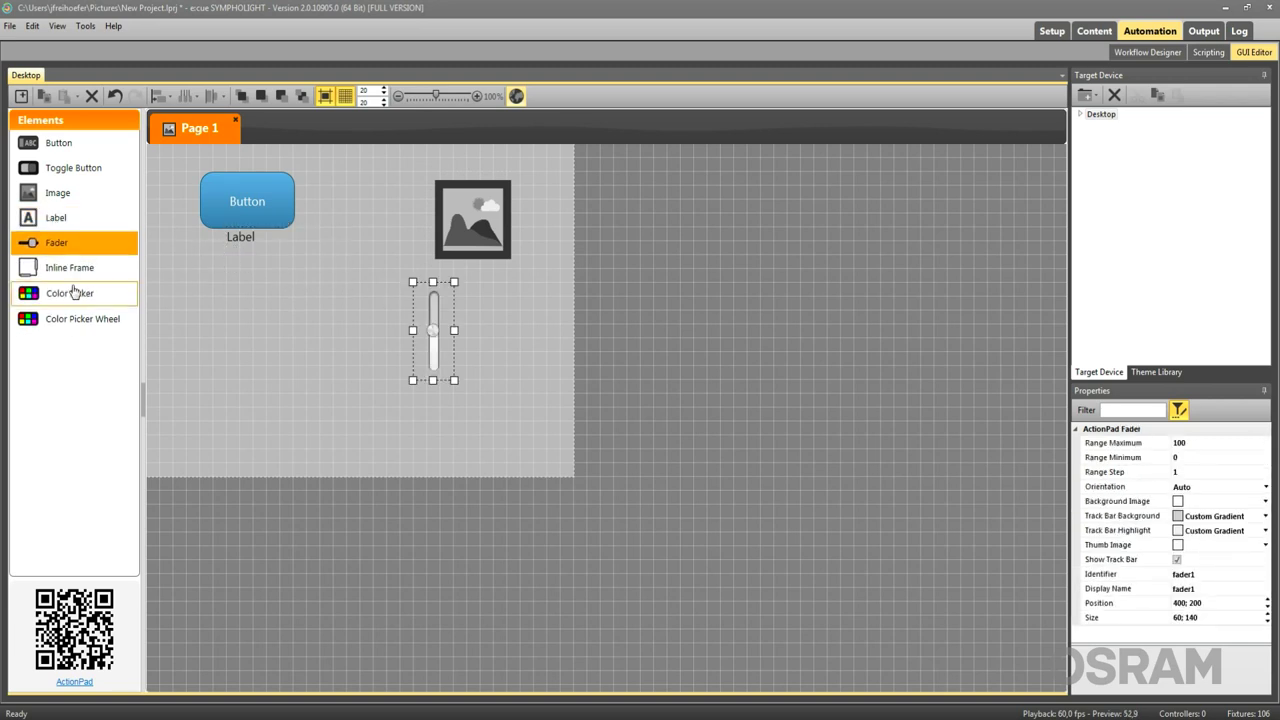
{"action": "left_click_drag", "start_coordinate": [73, 291], "coordinate": [192, 300]}
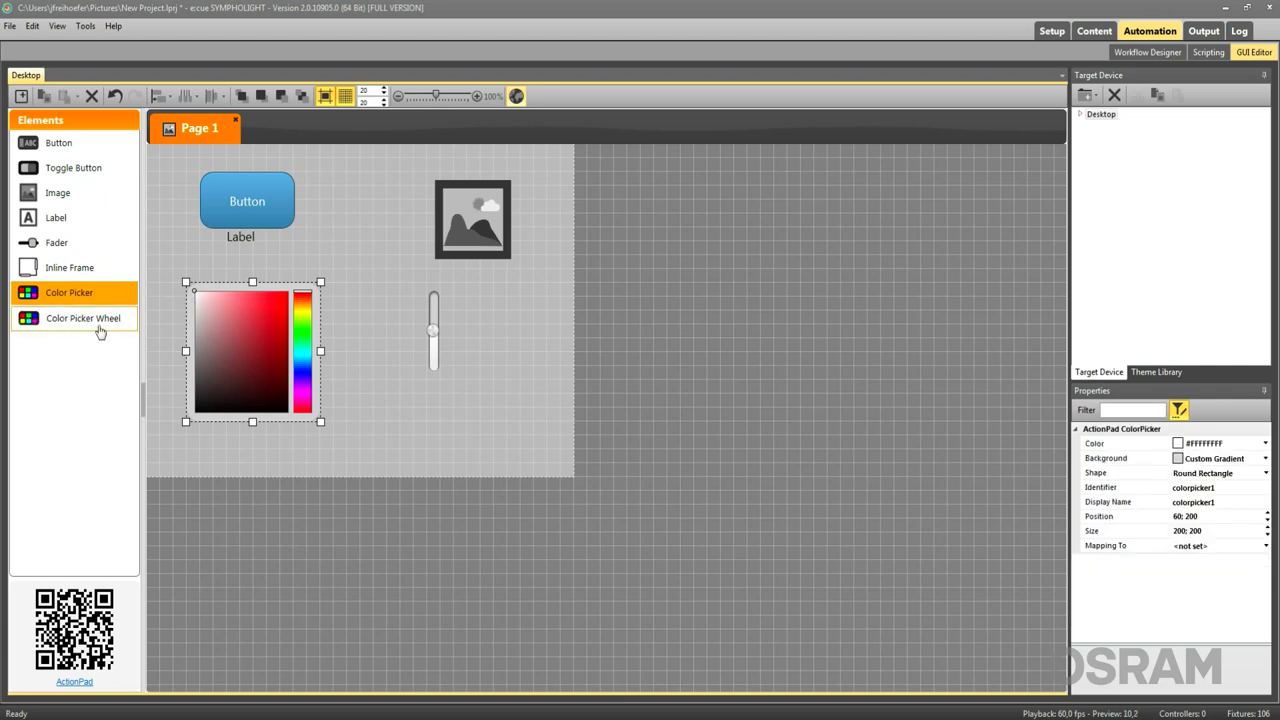
{"action": "left_click_drag", "start_coordinate": [100, 320], "coordinate": [440, 404]}
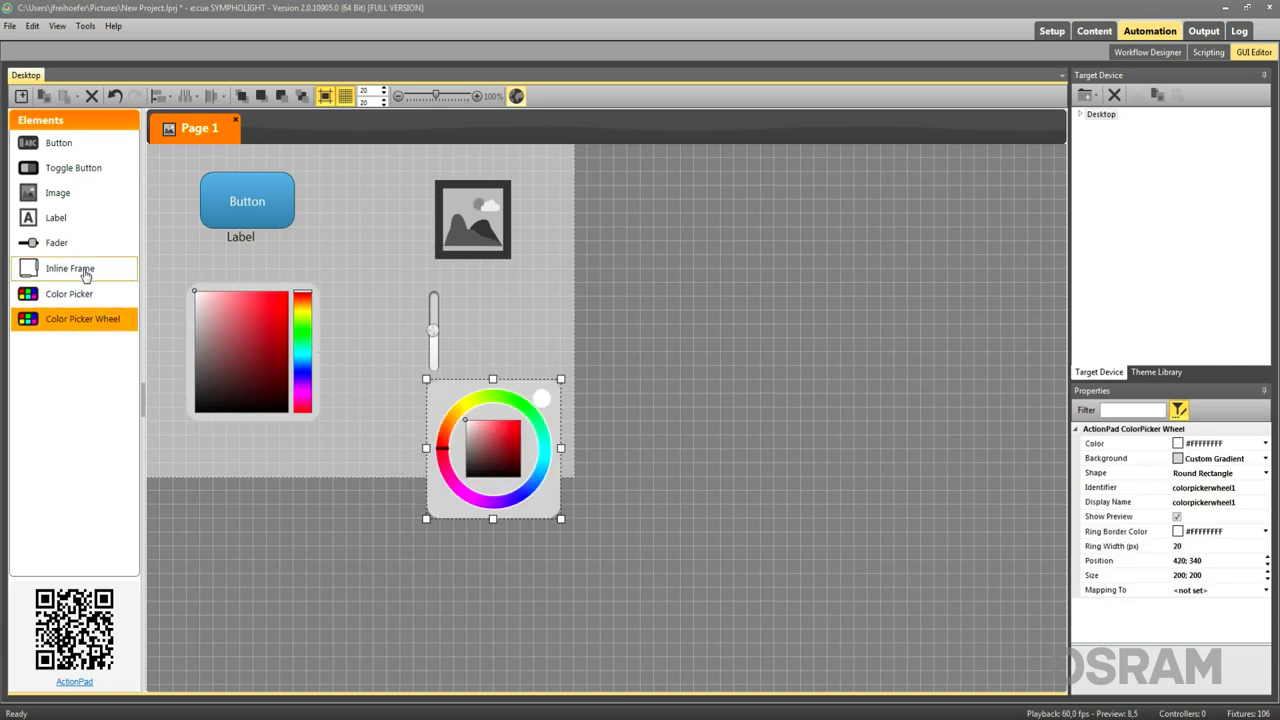
{"action": "left_click_drag", "start_coordinate": [86, 272], "coordinate": [517, 278]}
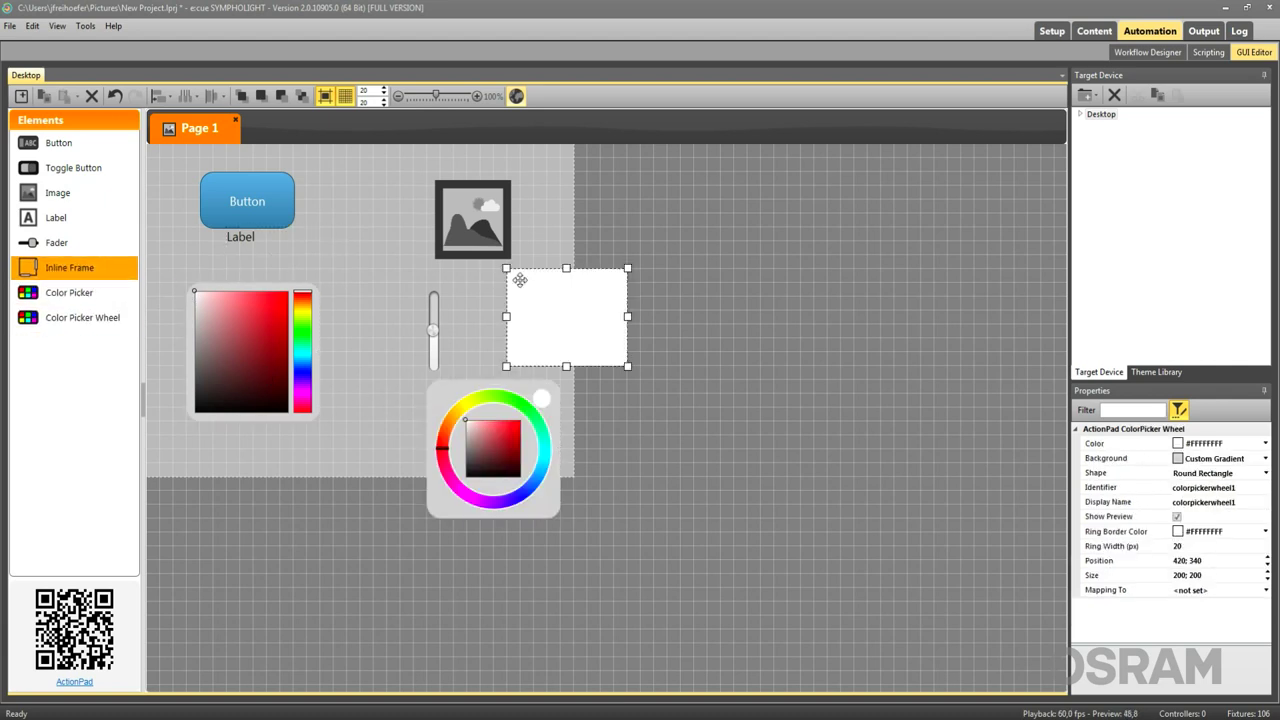